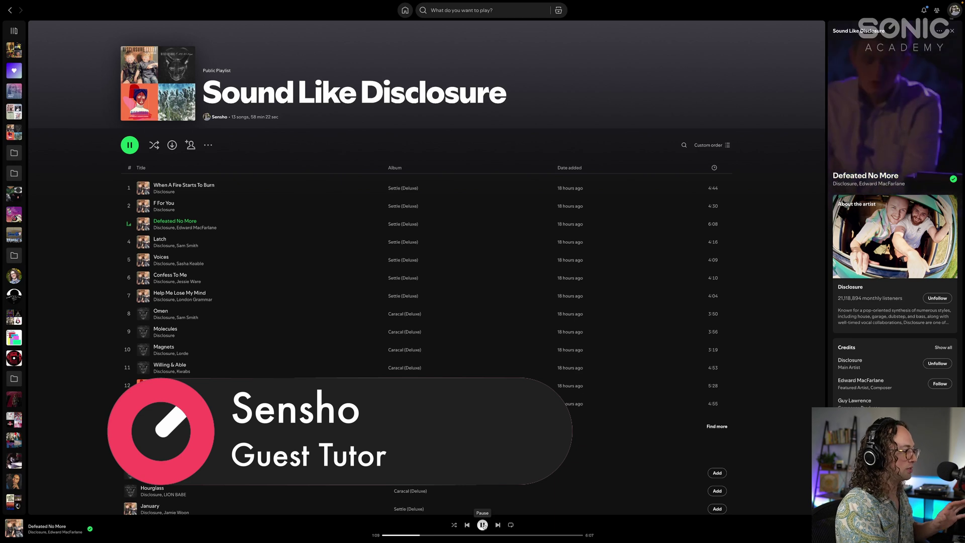
Stop Defeated No More, listen to F For You from about a quarter of the way in, and pause it
left_click(483, 524)
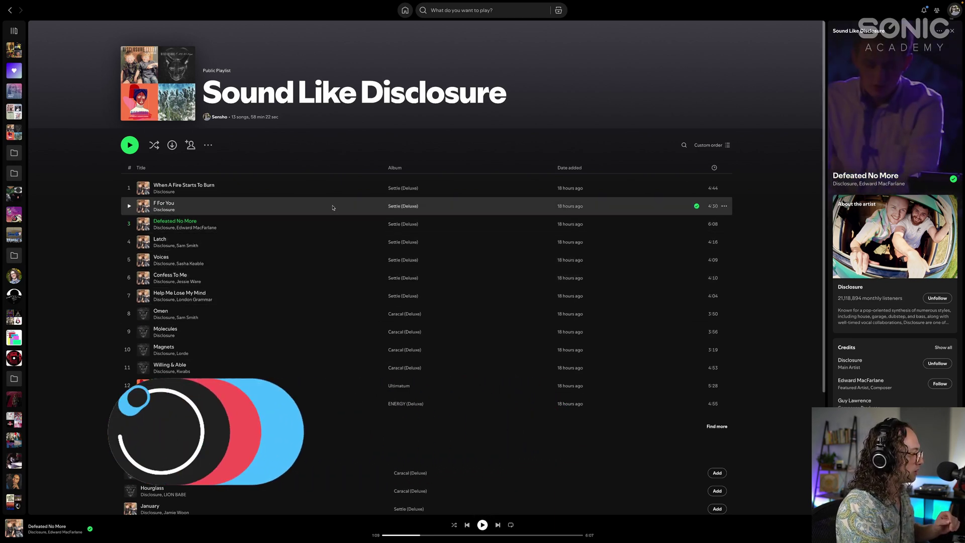
double_click(341, 206)
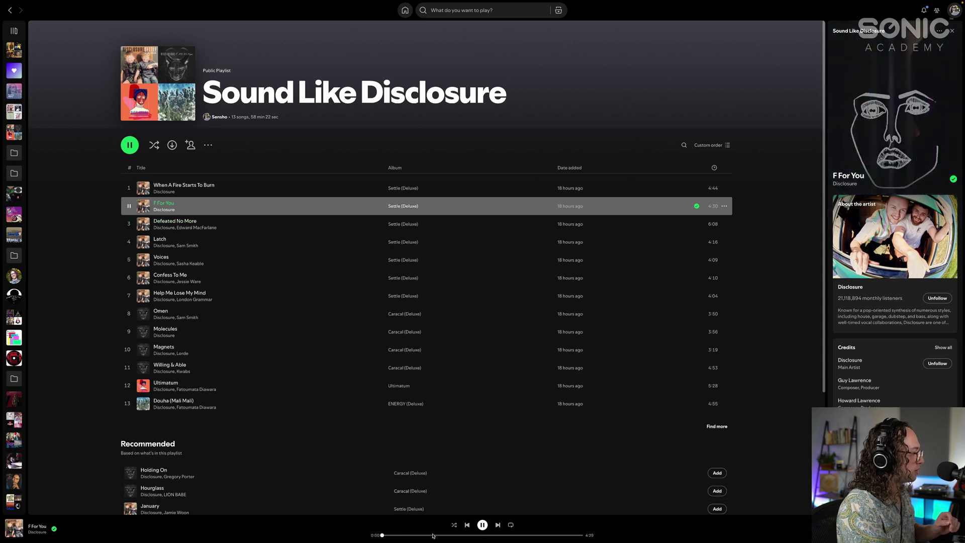
left_click(438, 536)
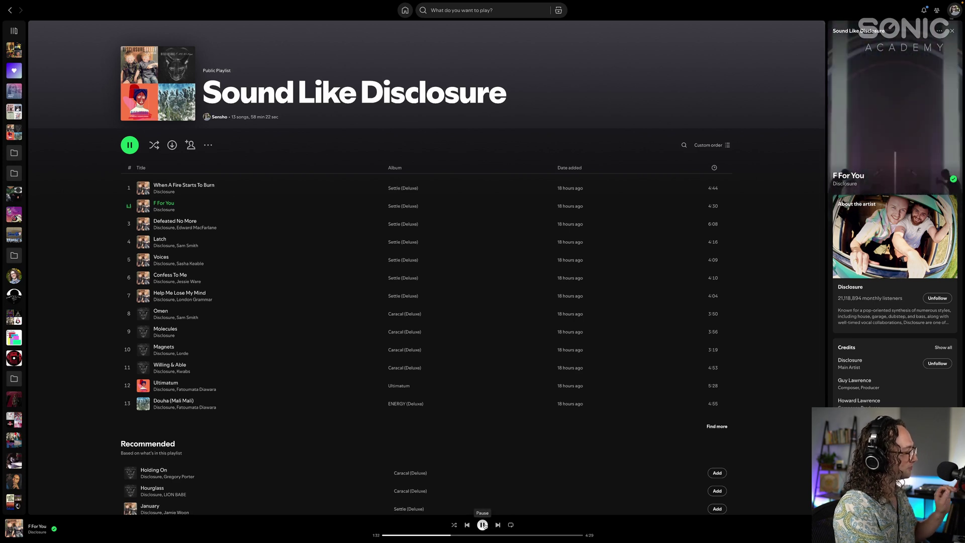
left_click(482, 524)
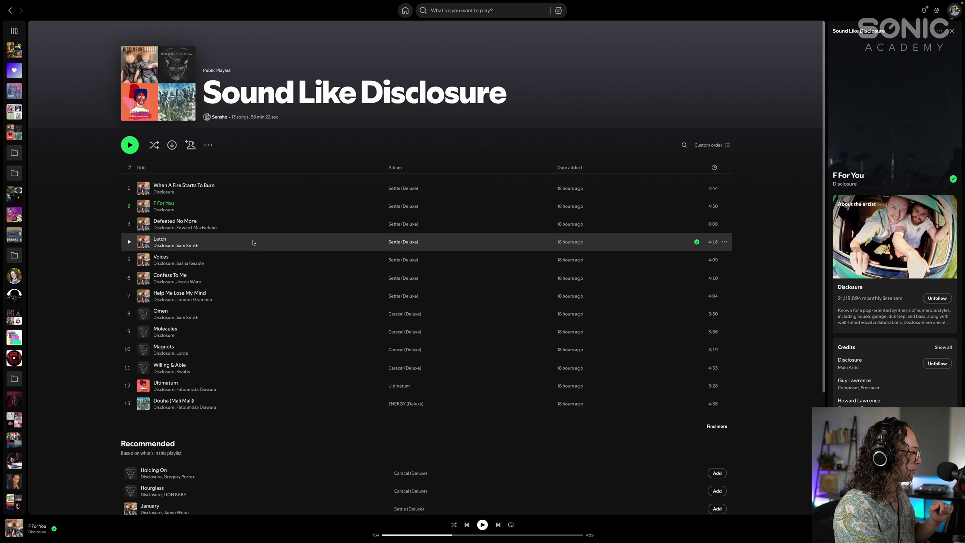
Listen to a section of Latch from a little past one minute in, and pause playback
double_click(254, 243)
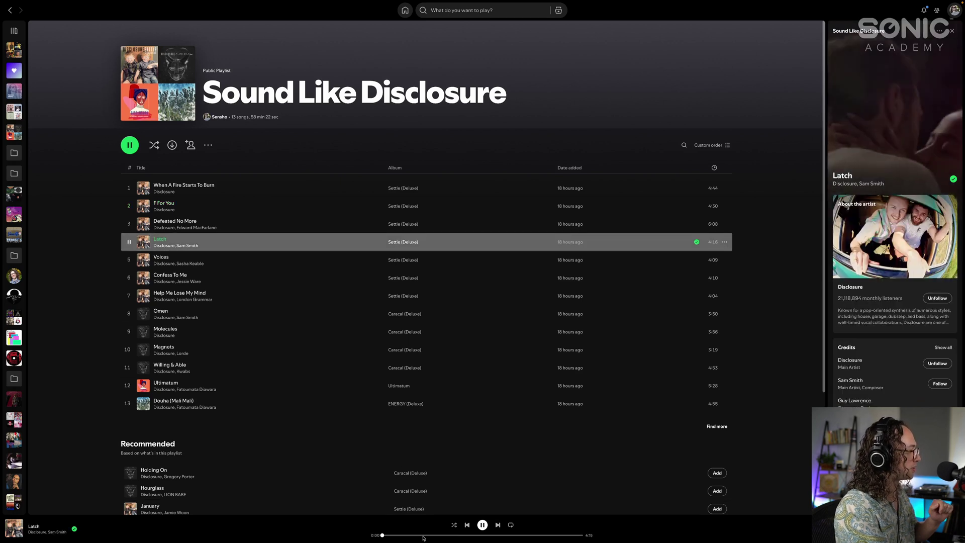
left_click(417, 535)
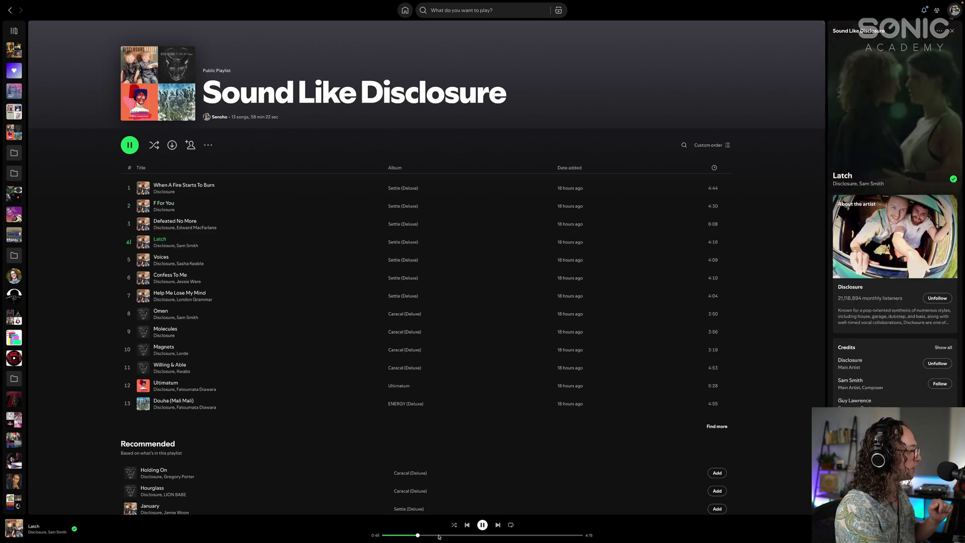
left_click(443, 536)
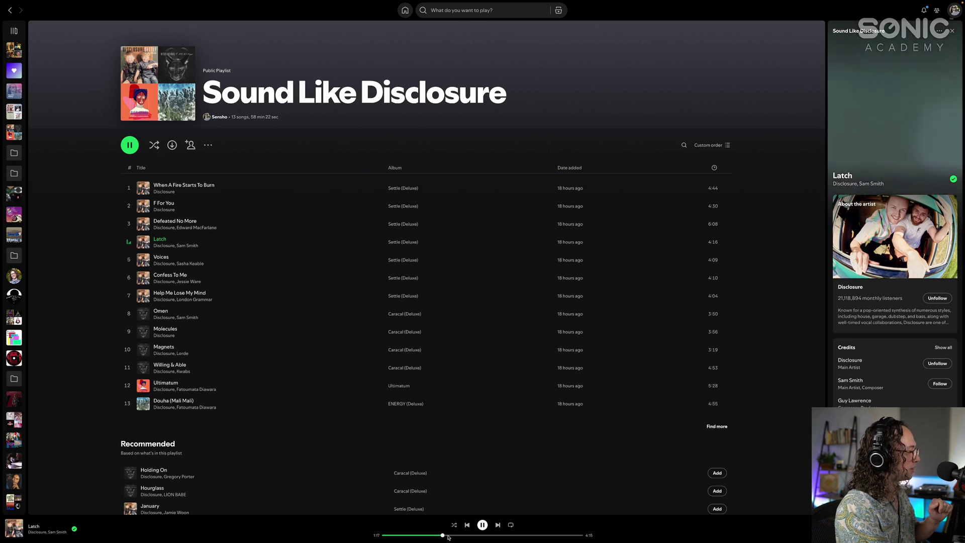
left_click(434, 535)
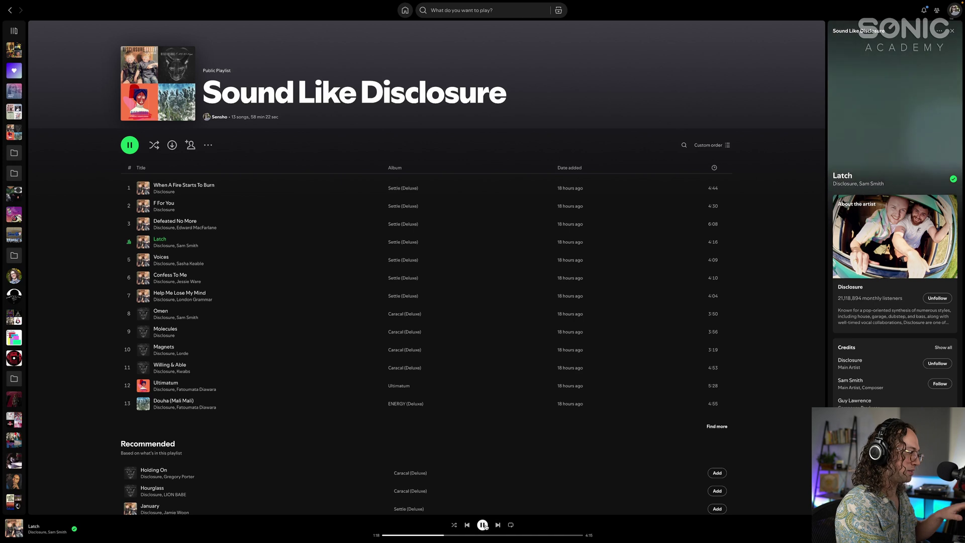
left_click(482, 525)
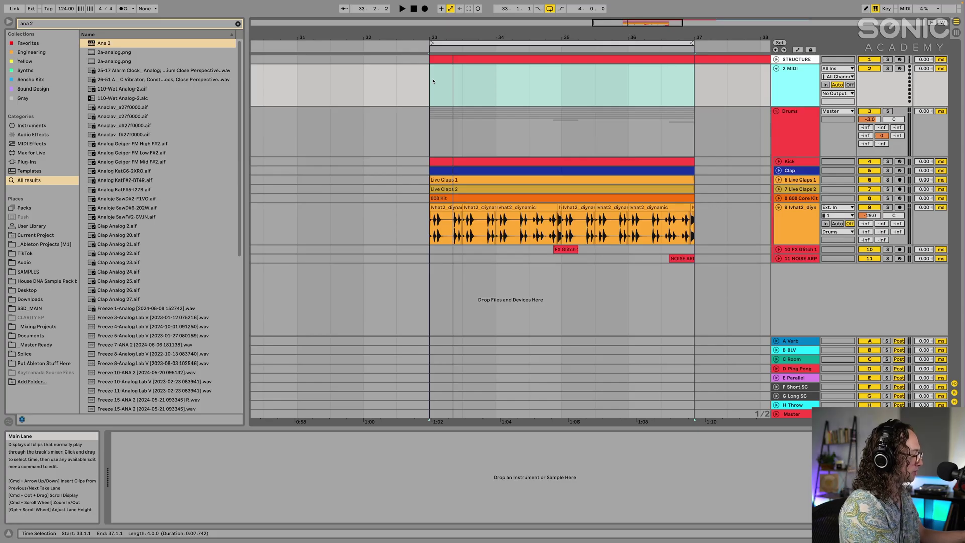
Switch to Ableton Live, load the Ana 2 synth onto the 2 MIDI track and initialize its patch
double_click(113, 45)
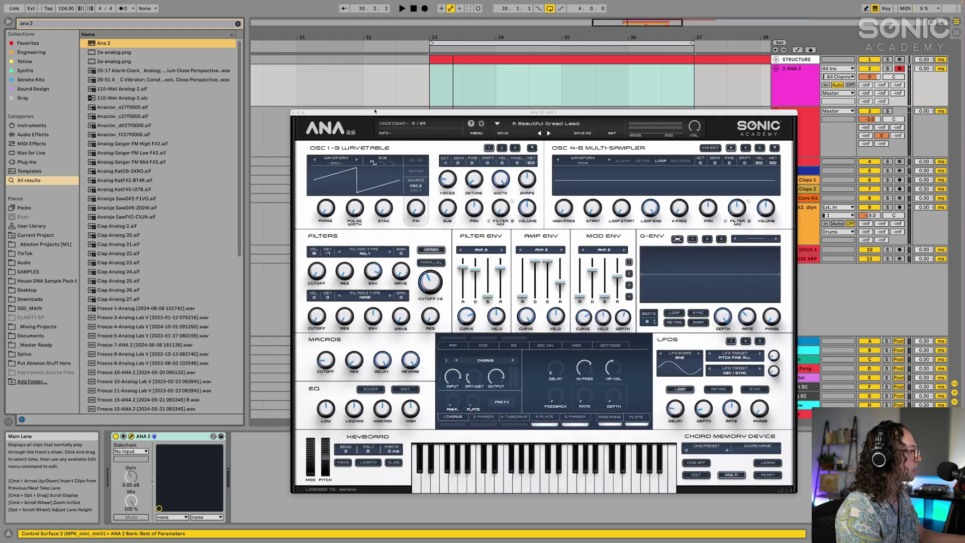
mouse_move(422, 114)
left_mouse_down()
mouse_move(399, 117)
mouse_move(405, 112)
left_mouse_up()
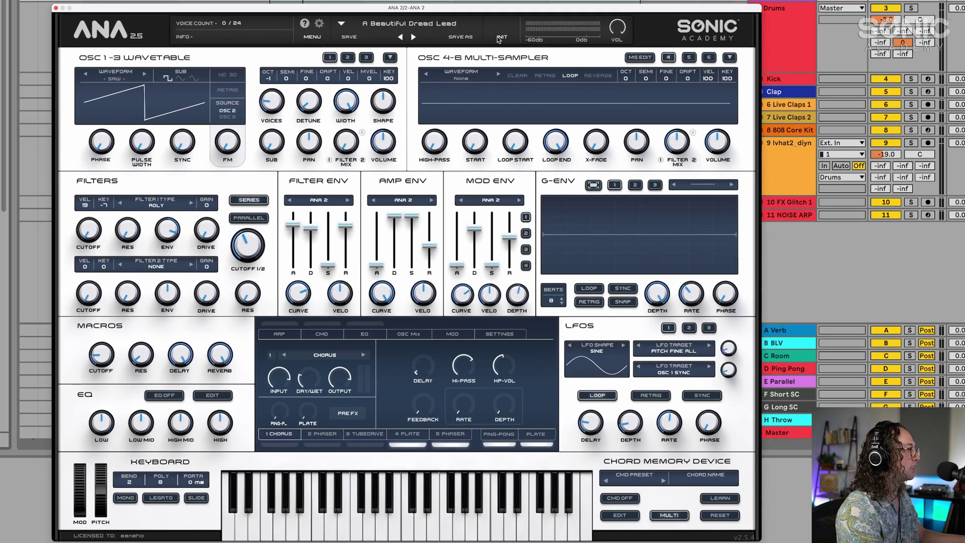
left_click(592, 133)
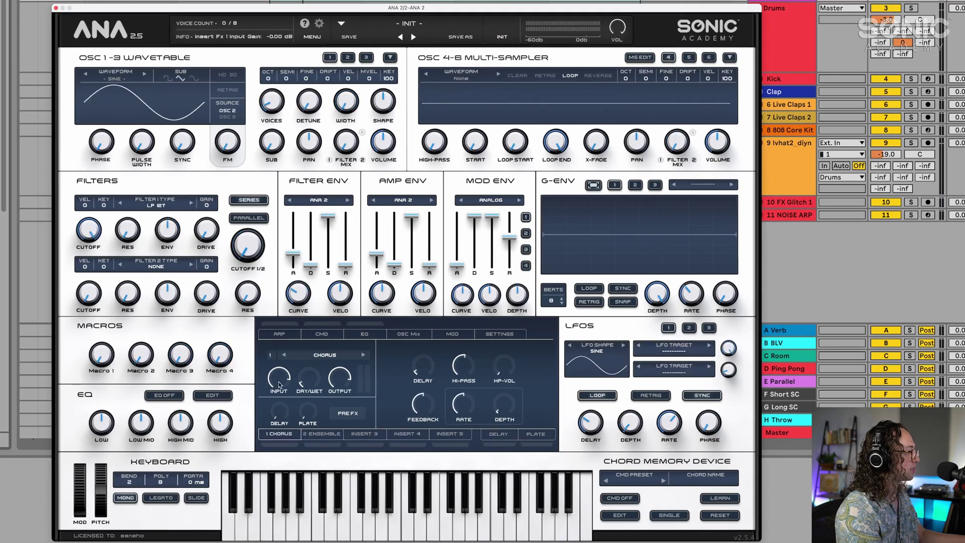
Turn off the synth's Mono mode and set its polyphony to 16 voices
left_click(126, 499)
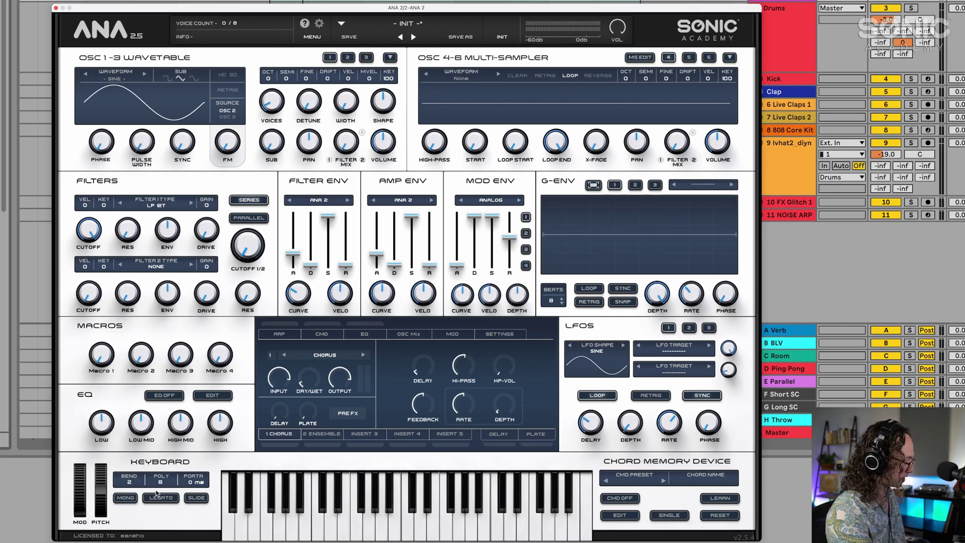
left_click_drag(161, 481, 167, 457)
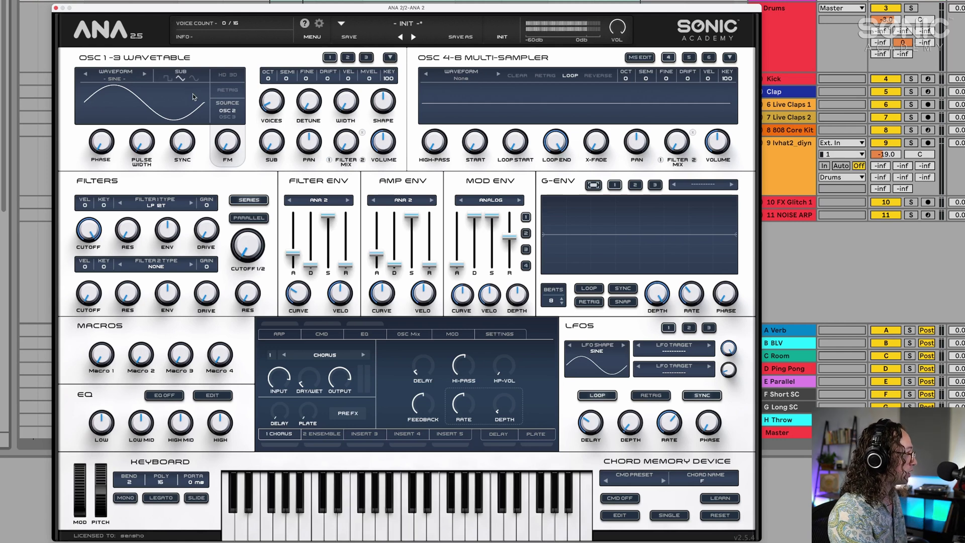
Set oscillator 1's waveform to Saw Jupiter from the Analog category
left_click(116, 82)
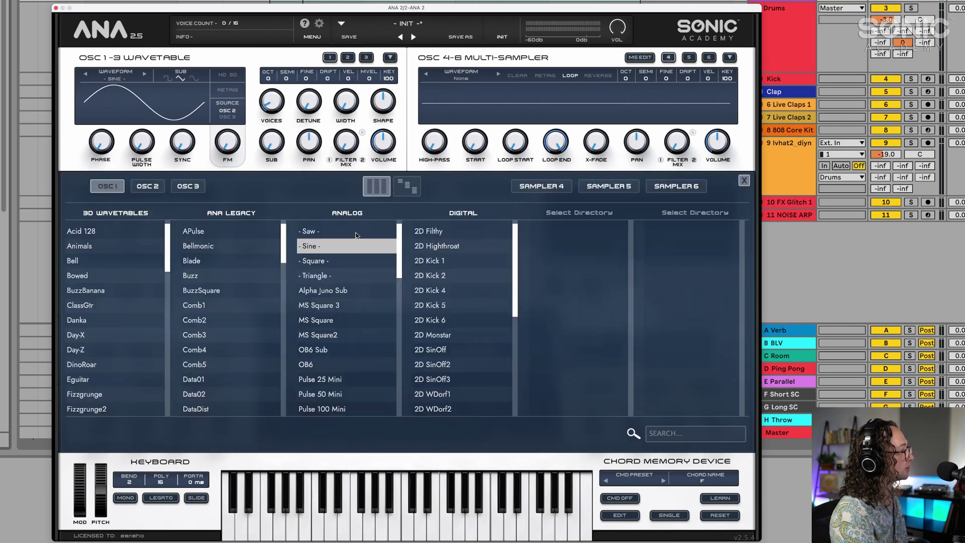
scroll(401, 350, "down", 10)
scroll(401, 351, "down", 5)
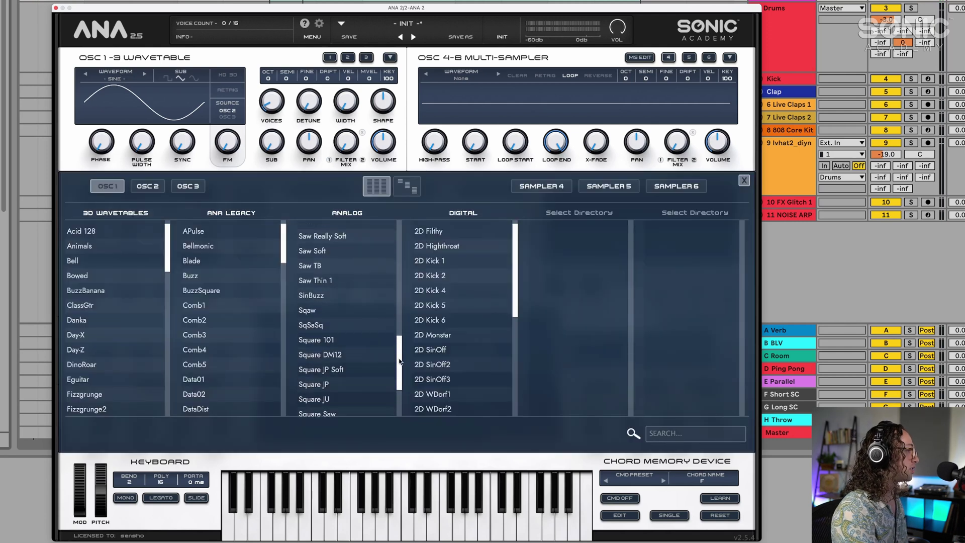
scroll(341, 365, "down", 3)
scroll(345, 367, "up", 6)
scroll(346, 369, "up", 4)
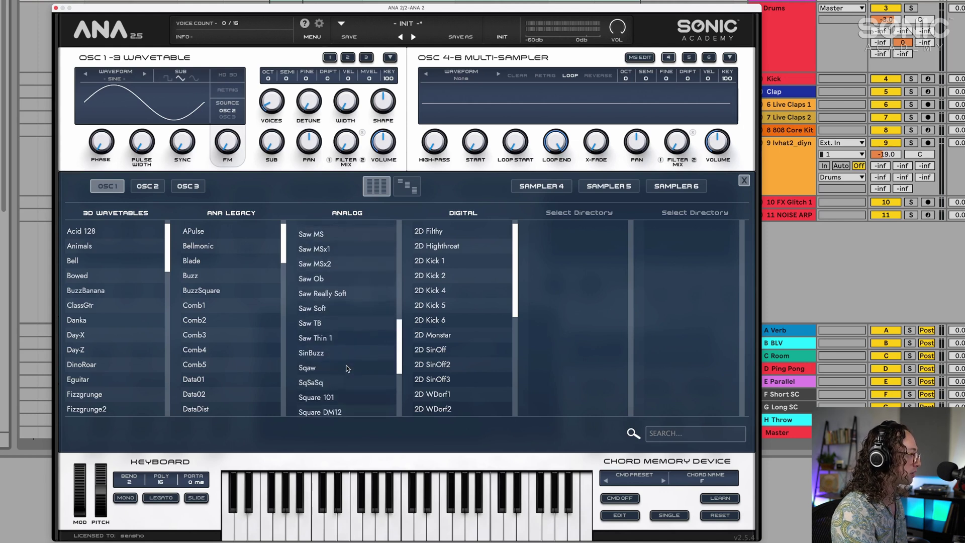
left_click(321, 247)
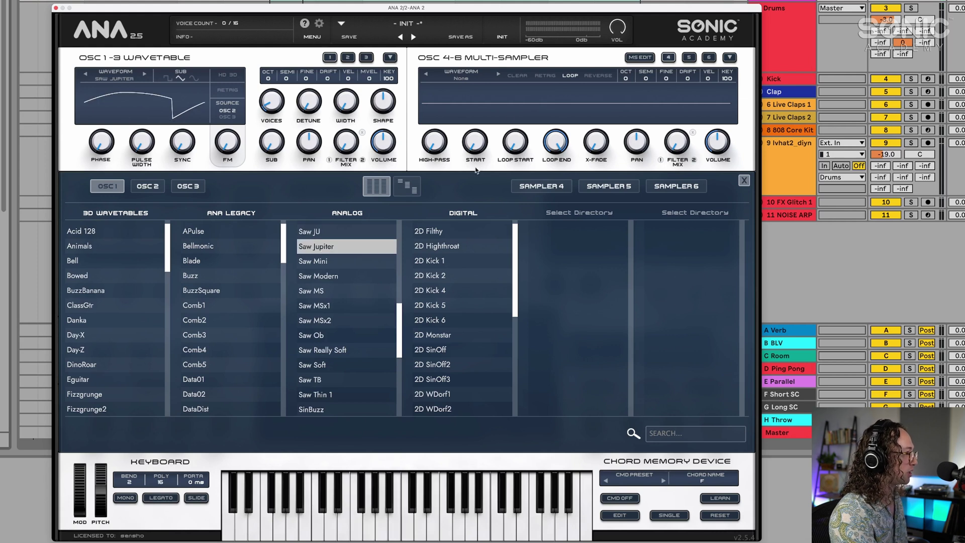
Raise oscillator 1's volume to about -7.2 dB
mouse_move(618, 34)
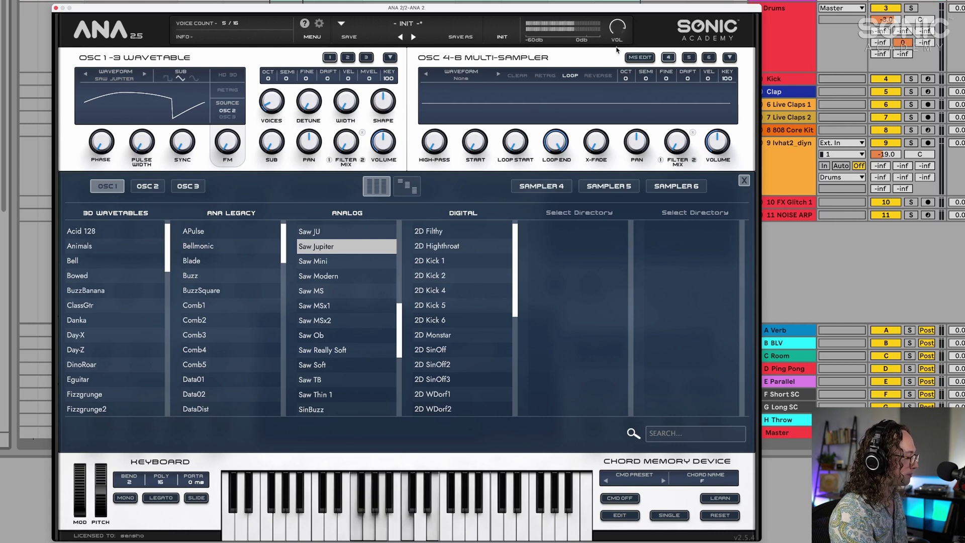
mouse_move(387, 133)
scroll(388, 136, "up", 3)
scroll(390, 138, "up", 1)
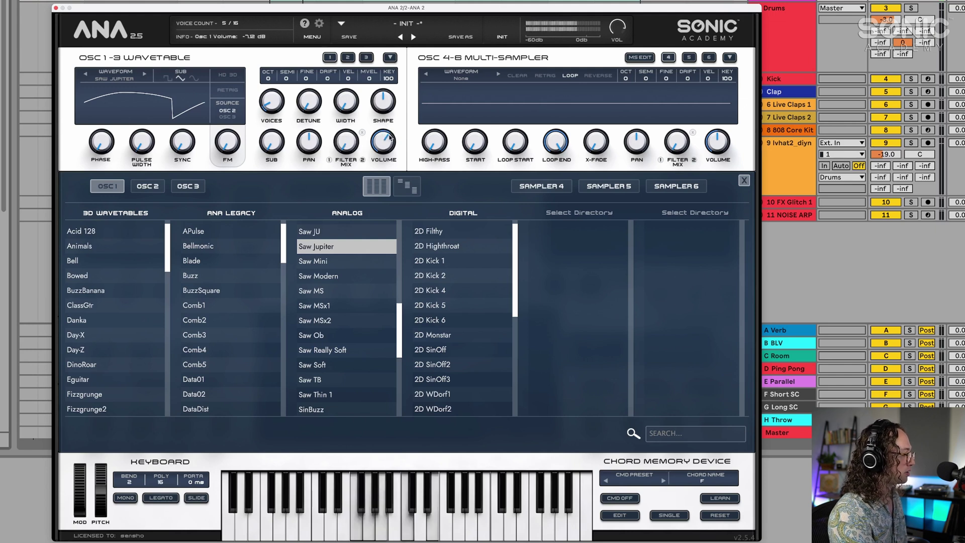
Set oscillator 2's waveform to Square JU from the Analog category
left_click(347, 58)
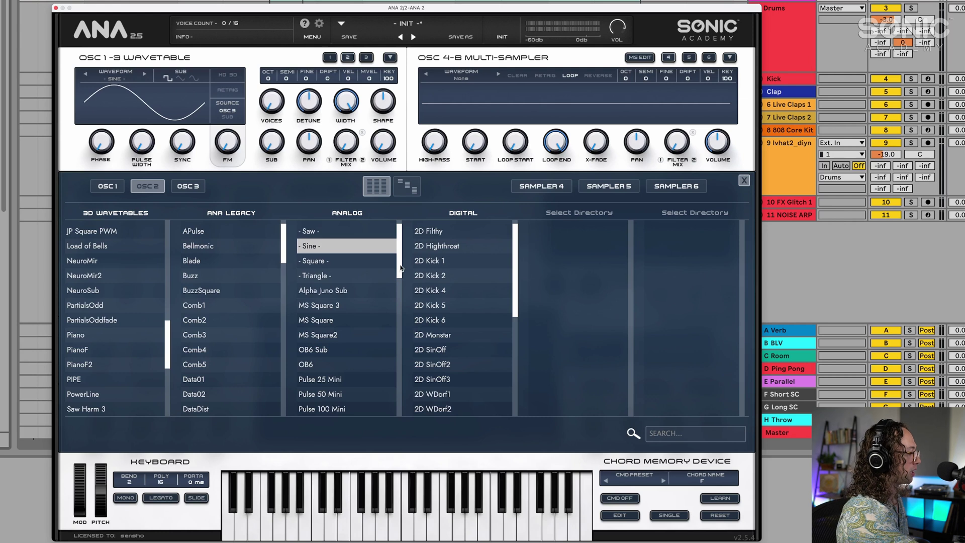
left_click_drag(401, 267, 401, 322)
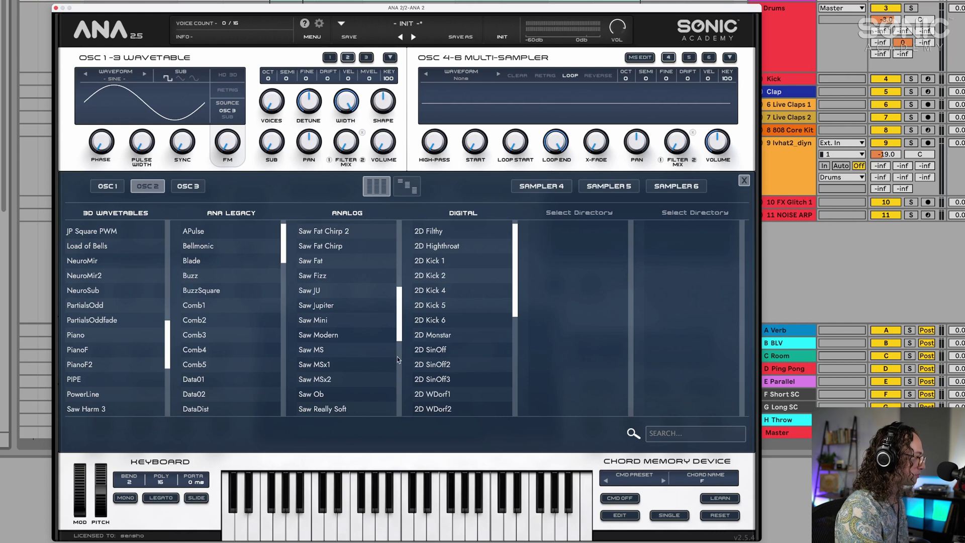
scroll(398, 375, "down", 3)
scroll(398, 377, "down", 2)
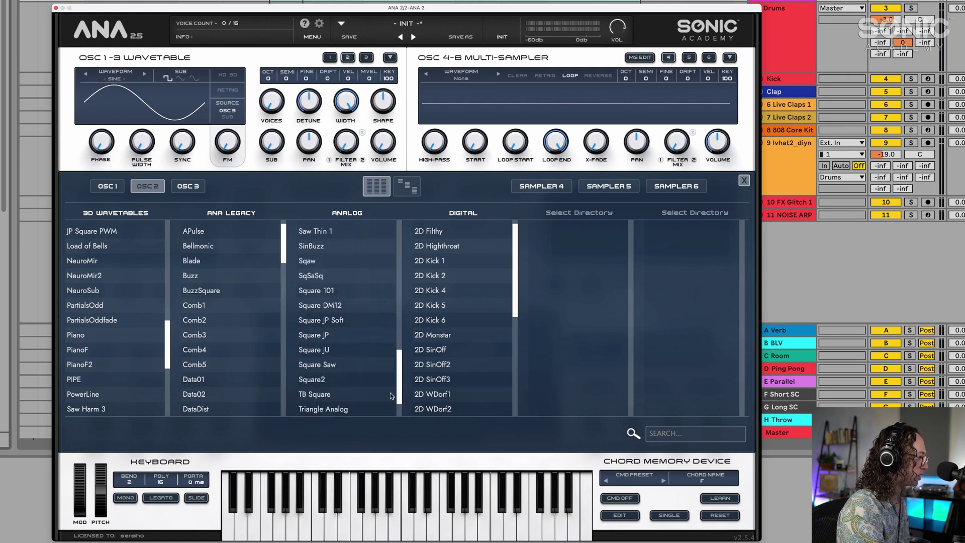
left_click(348, 349)
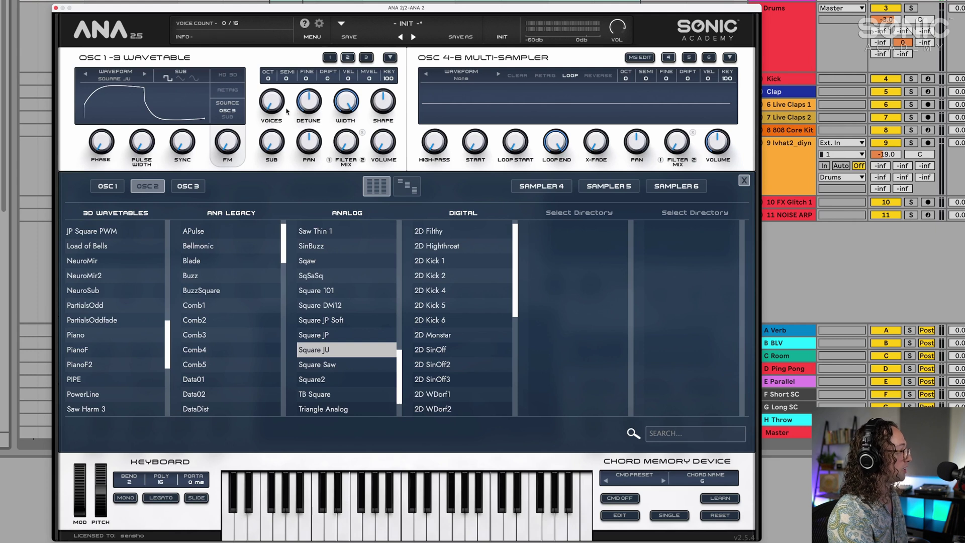
Turn up oscillator 2's voices to enable it and raise its volume to about -9.54 dB
left_click_drag(276, 106, 274, 91)
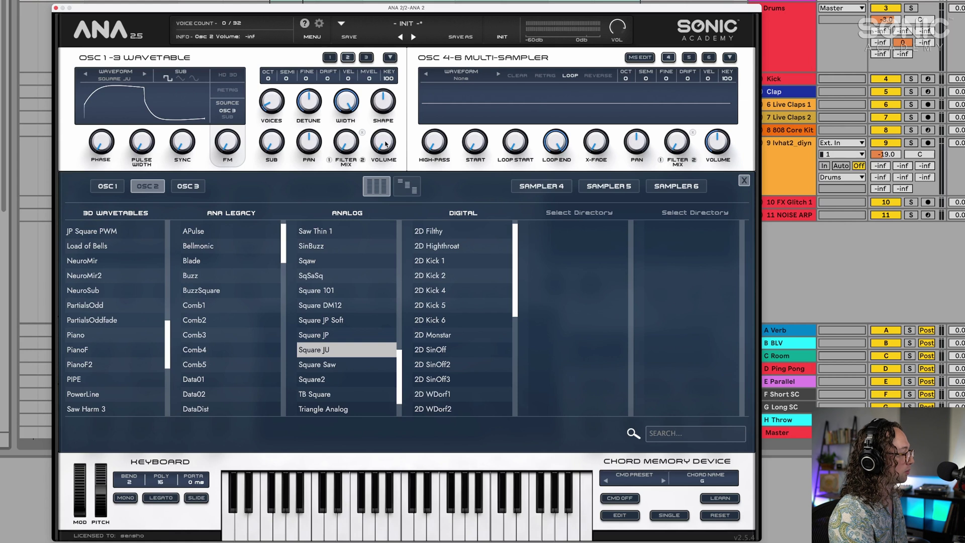
left_click_drag(385, 144, 382, 86)
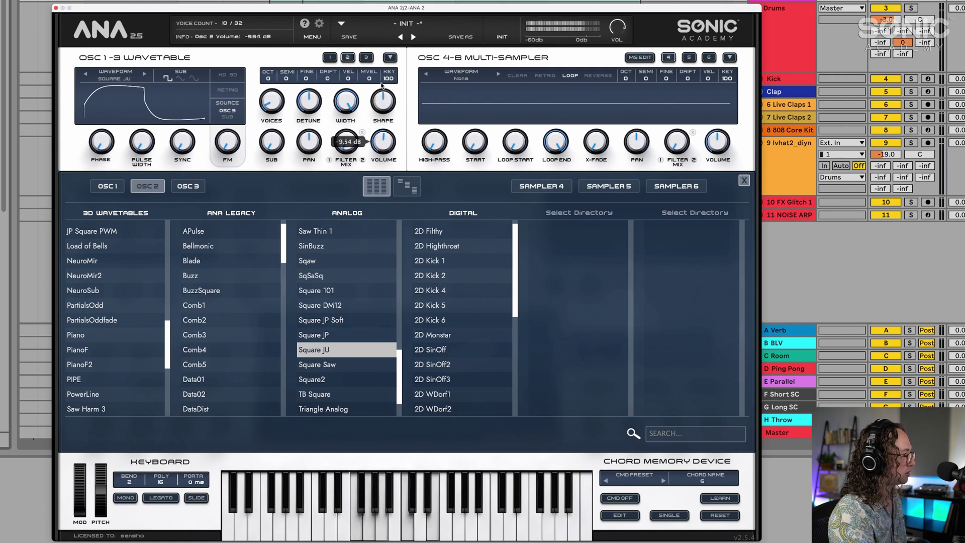
Set oscillator 3's waveform to Alpha Juno Sub from the Analog category and turn up its voices to enable it
left_click(366, 59)
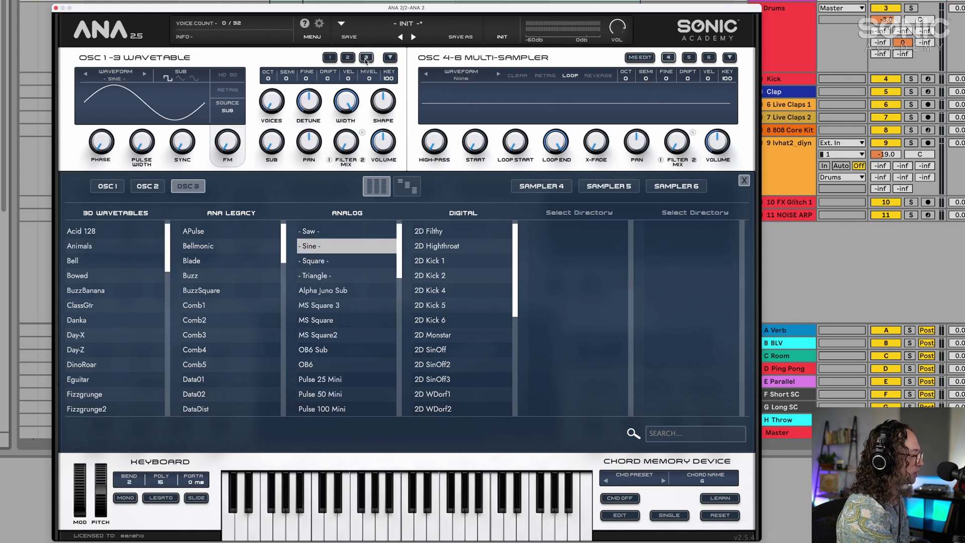
left_click(362, 290)
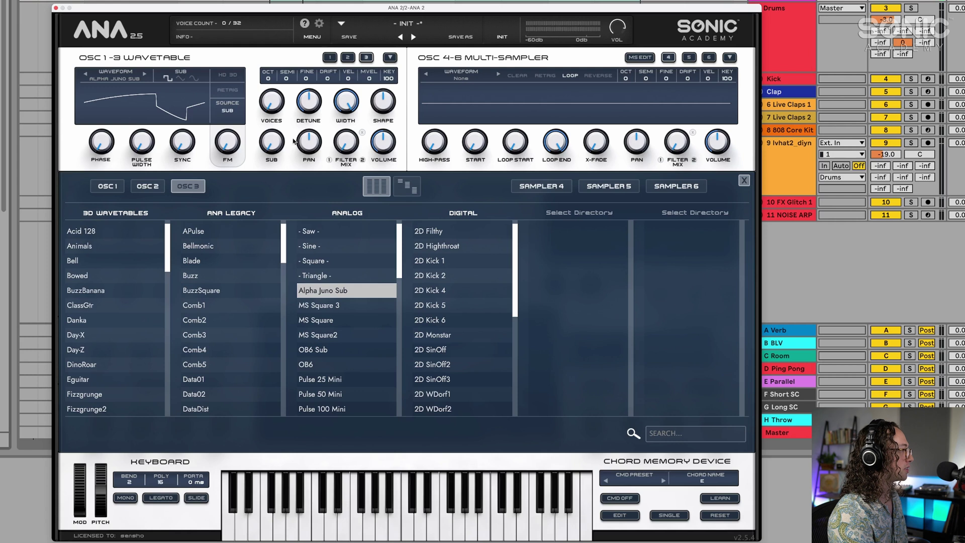
mouse_move(276, 96)
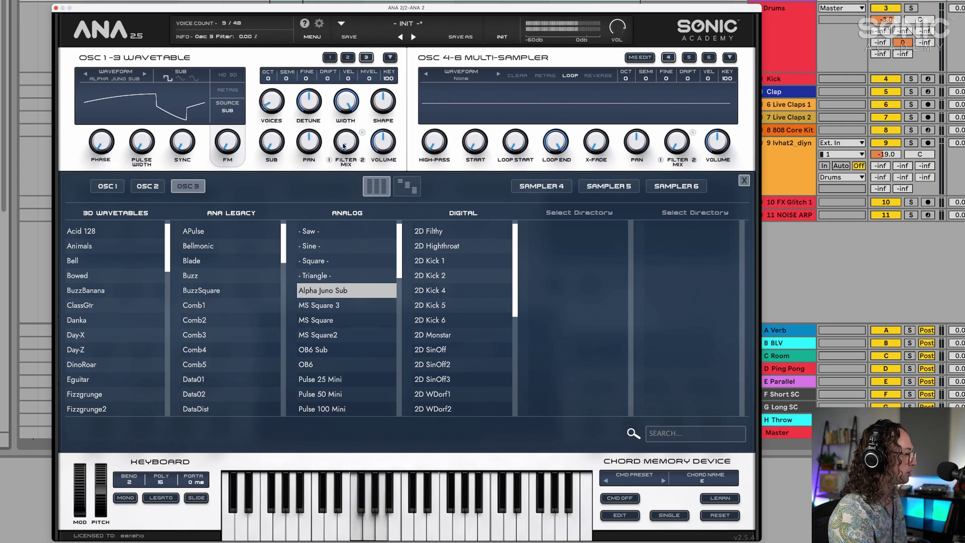
Set oscillator 3's octave to 1, lower its volume, and close the waveform browser
mouse_move(388, 151)
left_click_drag(388, 151, 382, 155)
left_click_drag(271, 81, 271, 68)
left_click_drag(383, 142, 382, 144)
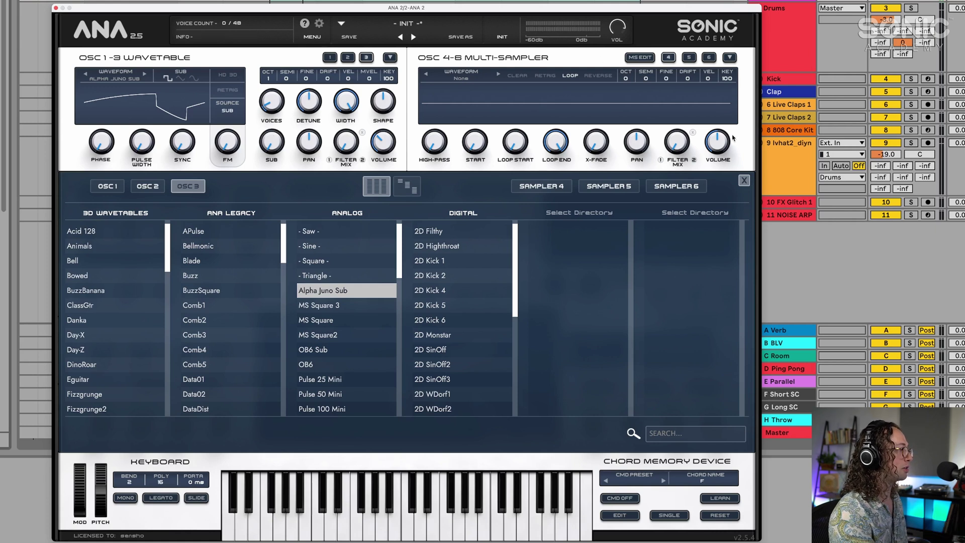
left_click(743, 180)
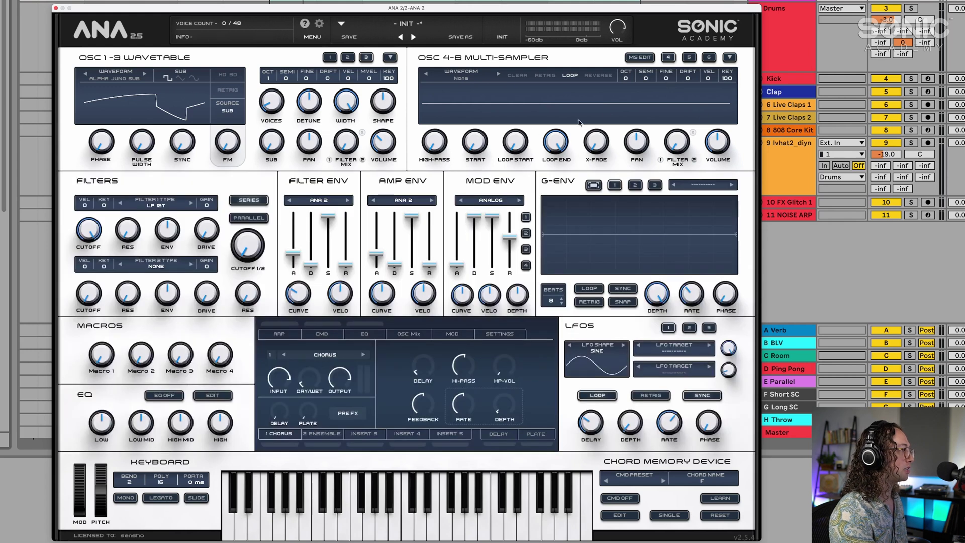
Load the Juno Noise sample from the Noise category into Sampler 4
left_click(462, 79)
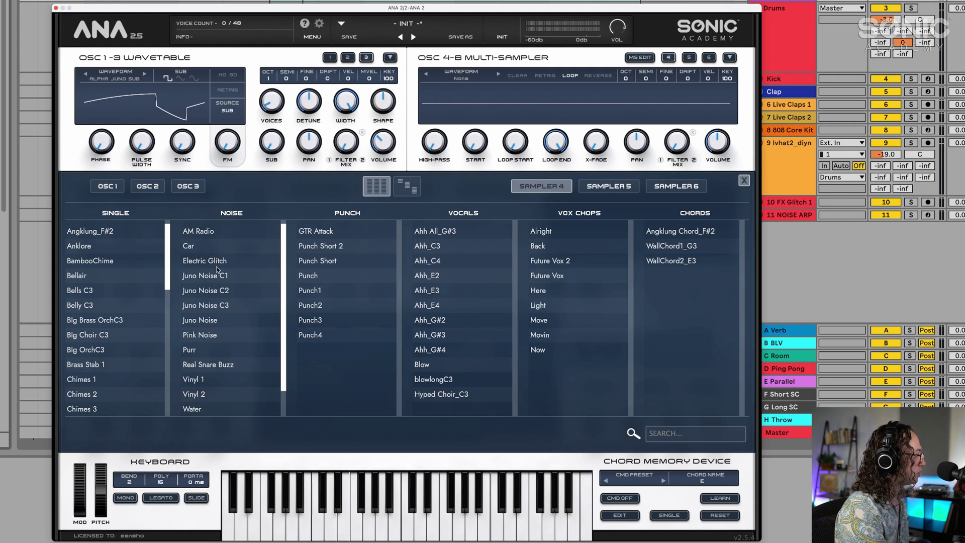
left_click(229, 319)
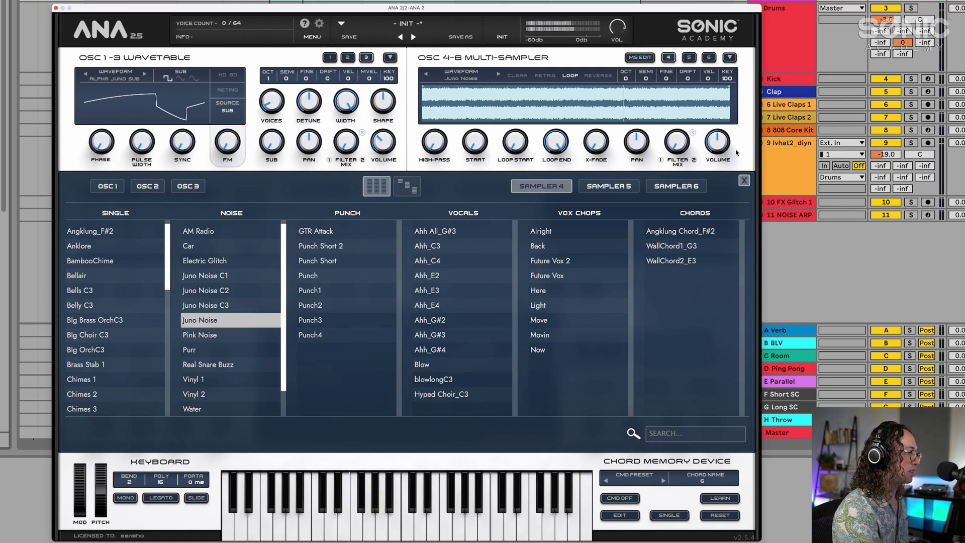
Reduce the volume of Sampler 4's noise layer and raise its high-pass cutoff
left_click_drag(719, 147, 699, 179)
left_click_drag(722, 146, 721, 141)
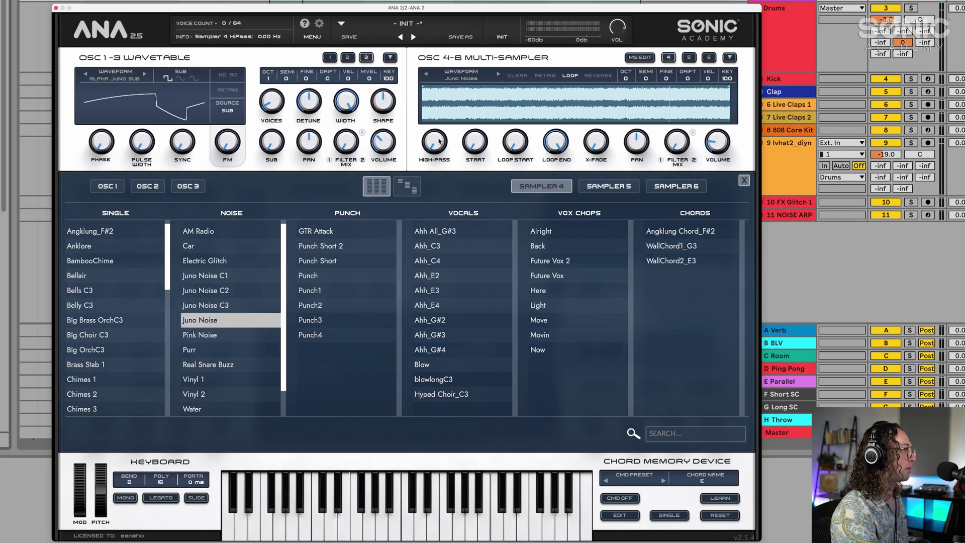
mouse_move(439, 143)
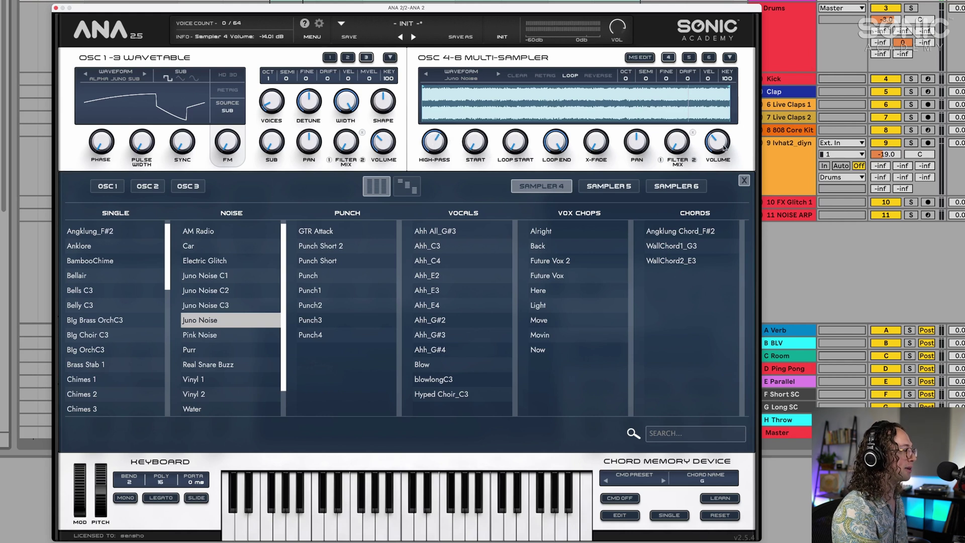
Lower Sampler 4's noise layer to -19 dB and close the sample browser
left_click_drag(725, 148, 717, 161)
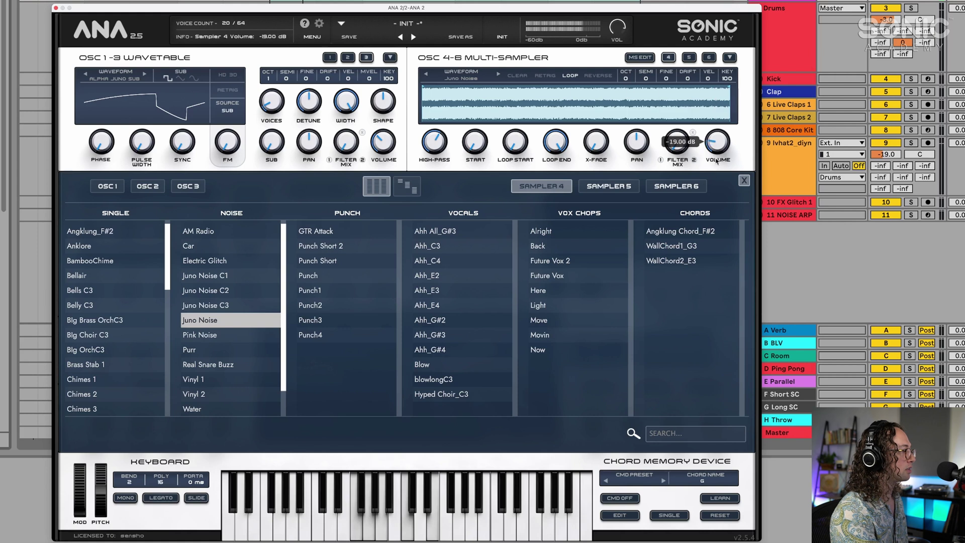
left_click(744, 180)
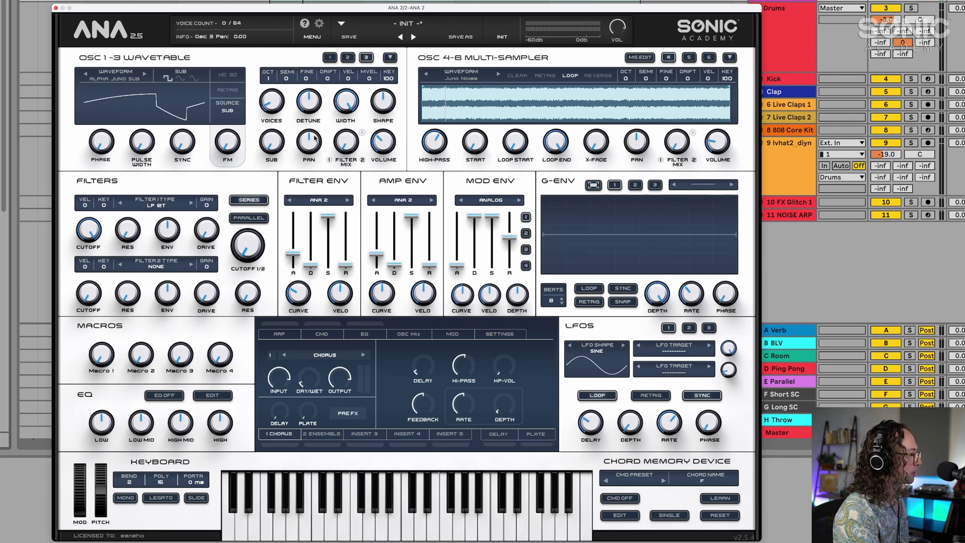
Raise oscillator 3's voices and detune to thicken the sub layer
left_click_drag(274, 106, 275, 74)
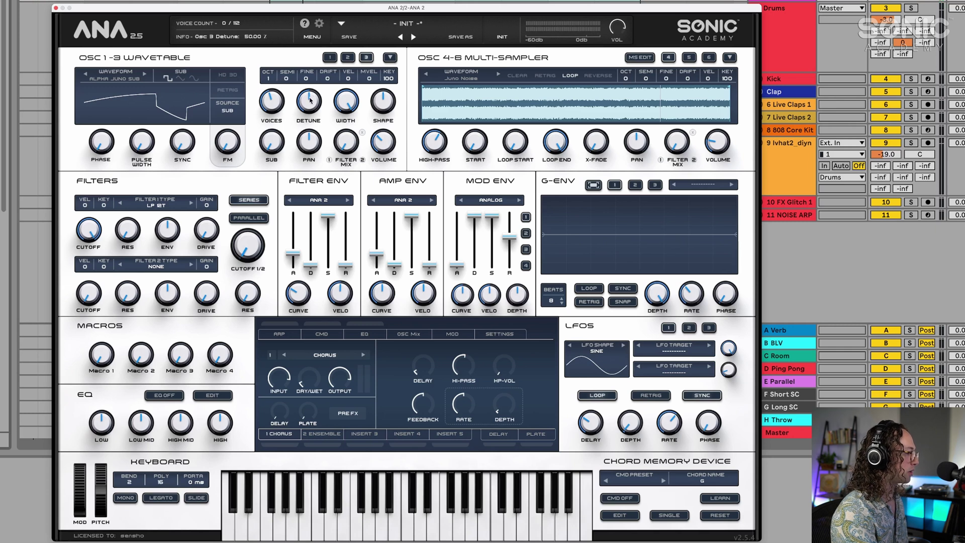
left_click_drag(310, 100, 312, 85)
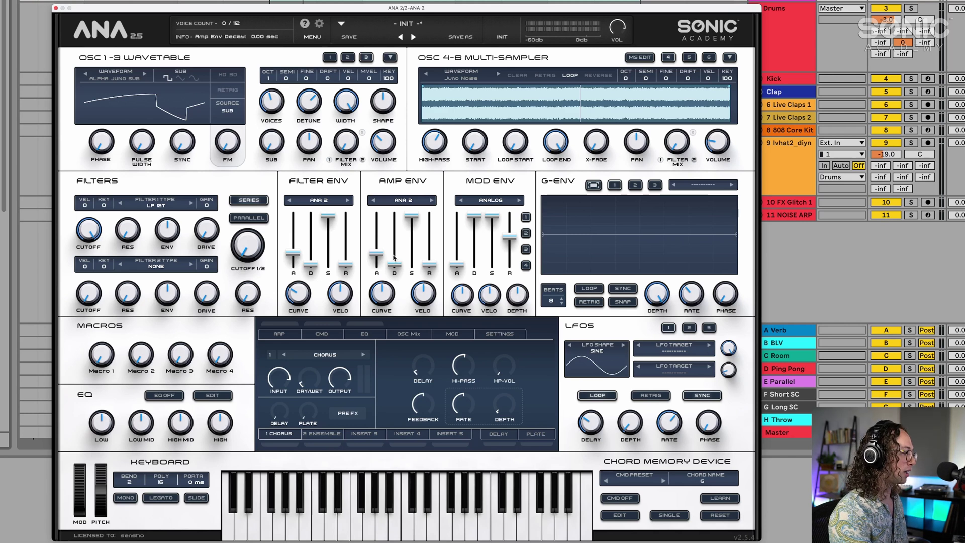
Set the amp envelope's decay to about 0.98 s and its release to about 0.91 s
left_click_drag(394, 257, 395, 238)
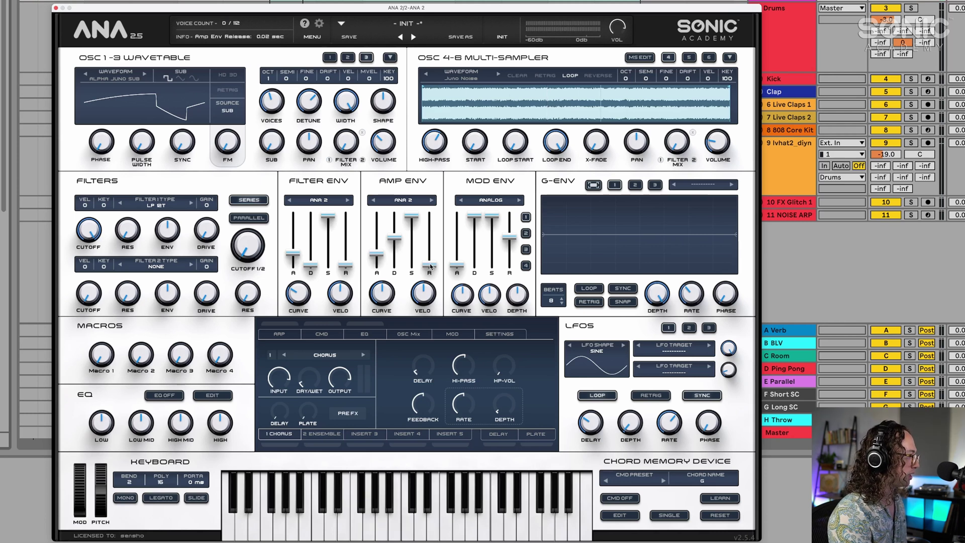
left_click_drag(429, 265, 429, 239)
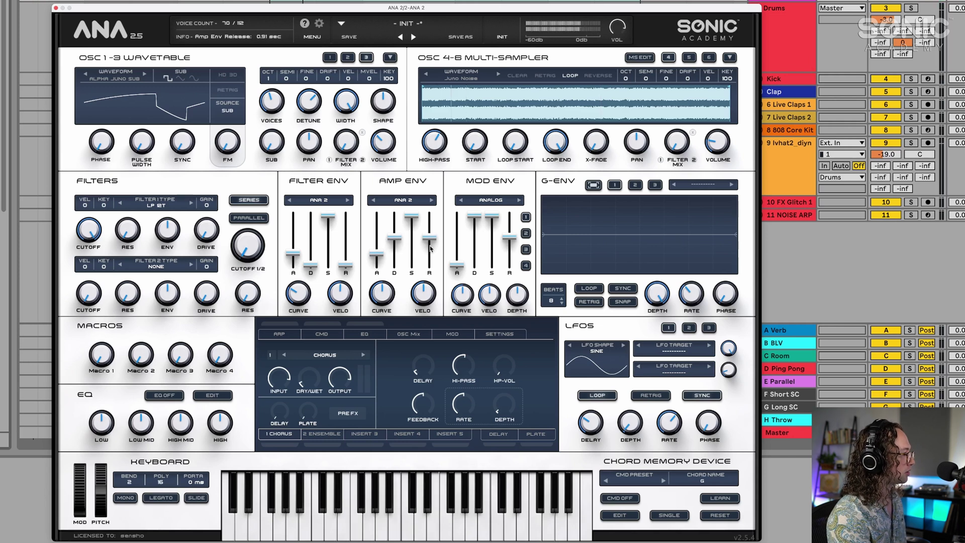
left_click_drag(377, 254, 389, 246)
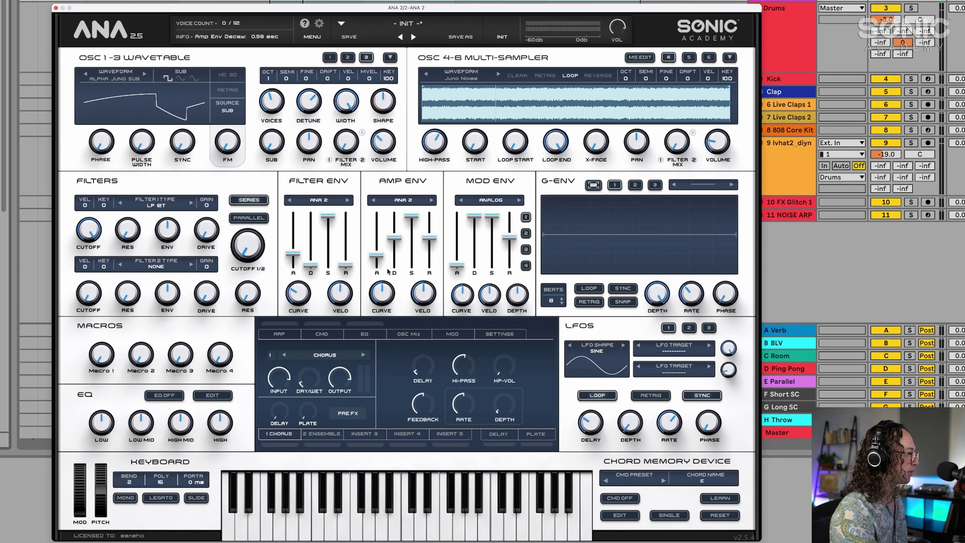
Set filter 1 to the analog type MOGY - LP and raise its resonance to about 9.5
left_click(157, 206)
mouse_move(166, 239)
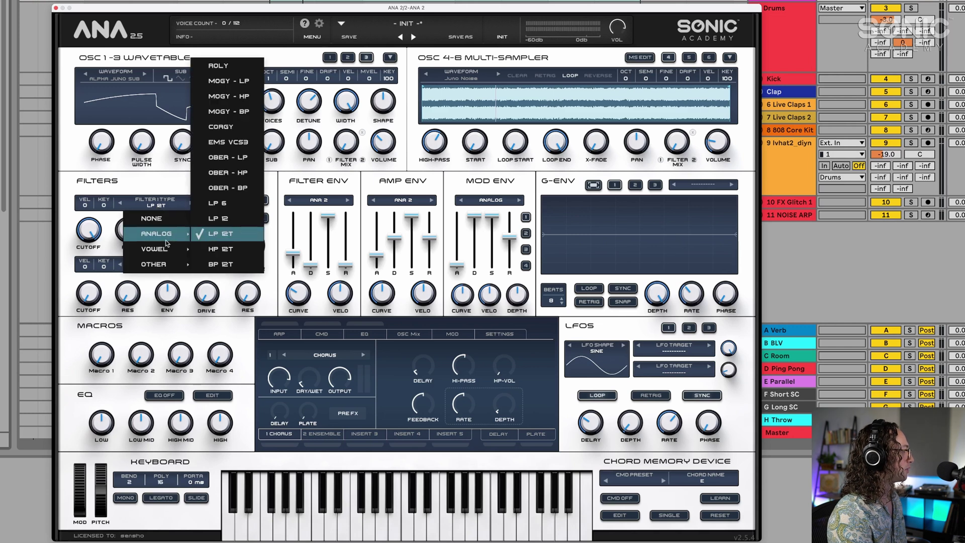
left_click(253, 86)
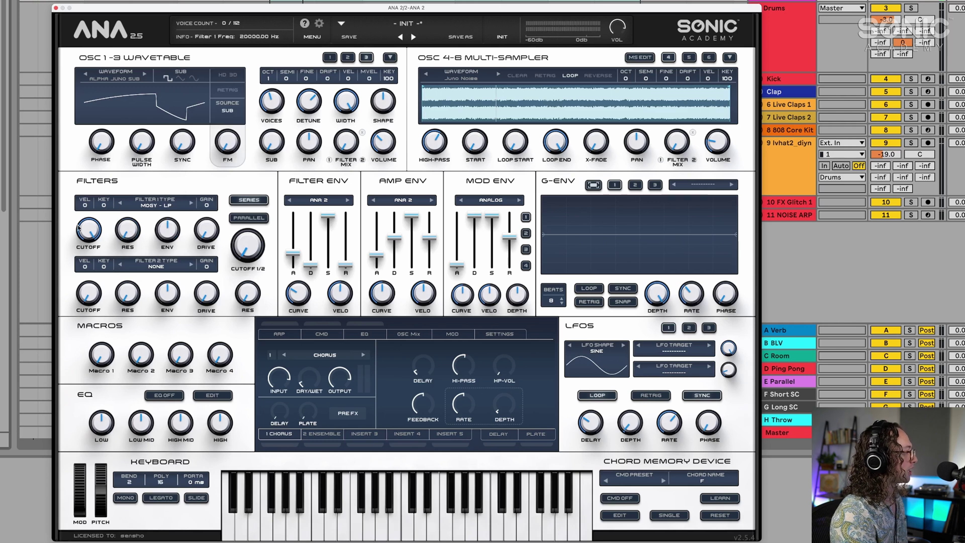
left_click_drag(134, 237, 125, 210)
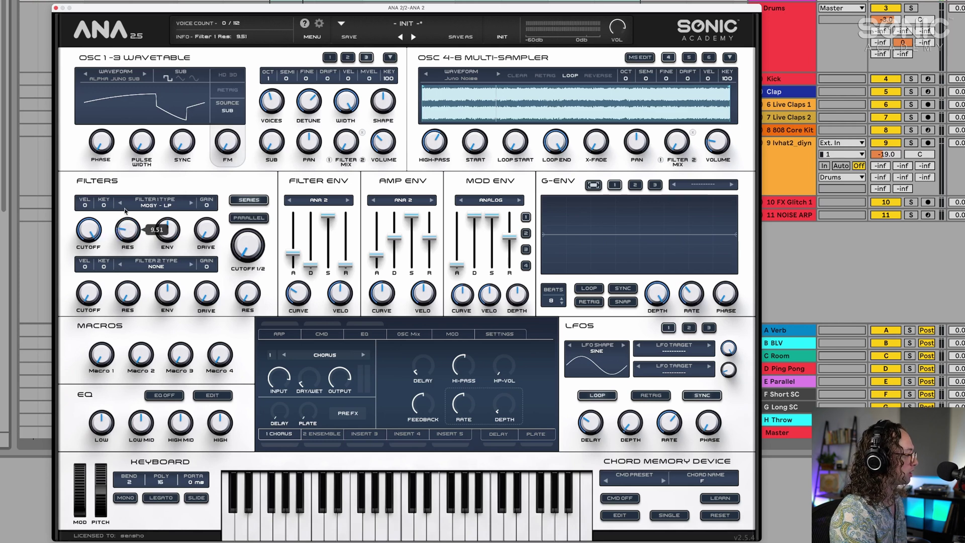
mouse_move(78, 238)
left_mouse_down()
mouse_move(56, 279)
mouse_move(65, 236)
left_mouse_up()
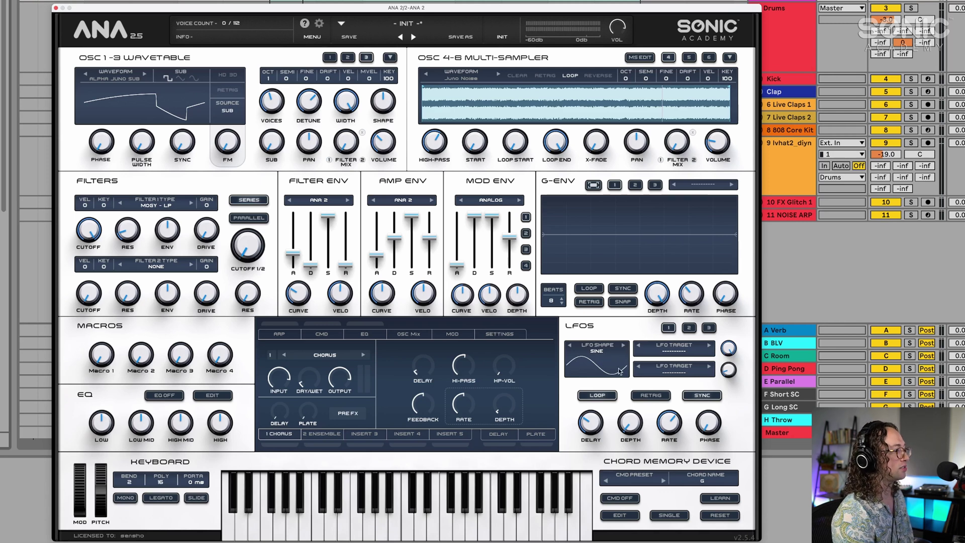
Assign LFO 1 to Pitch Fine All and set its depth to about 4%
left_click(677, 352)
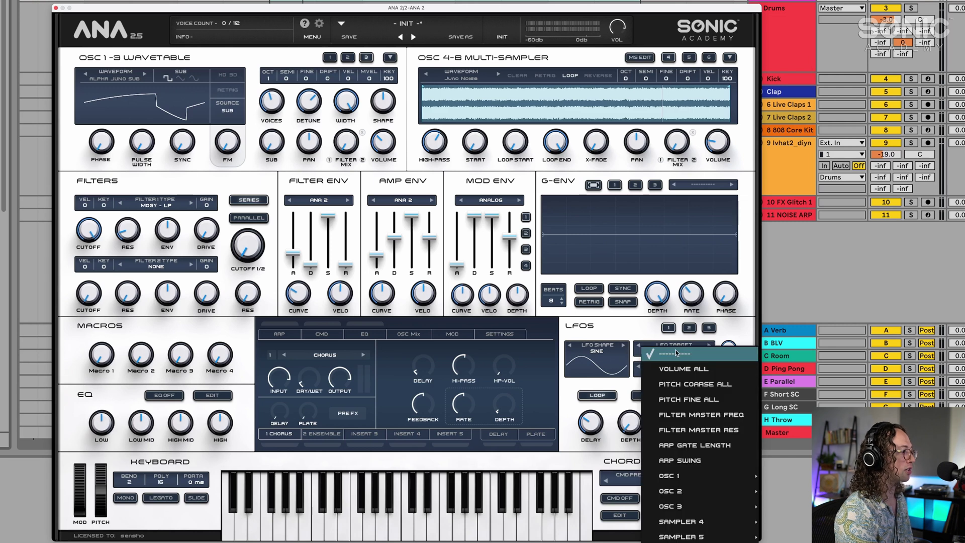
left_click(696, 400)
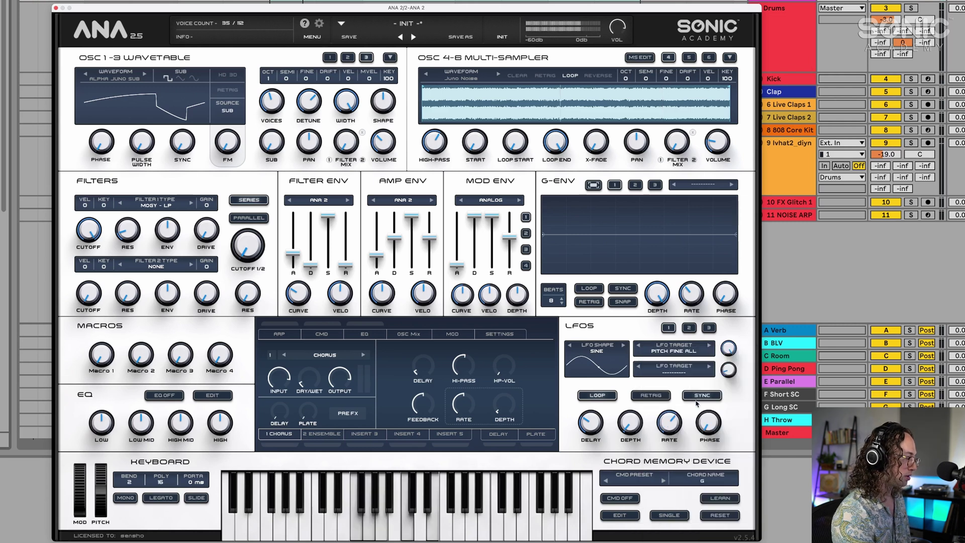
left_click_drag(626, 411, 626, 431)
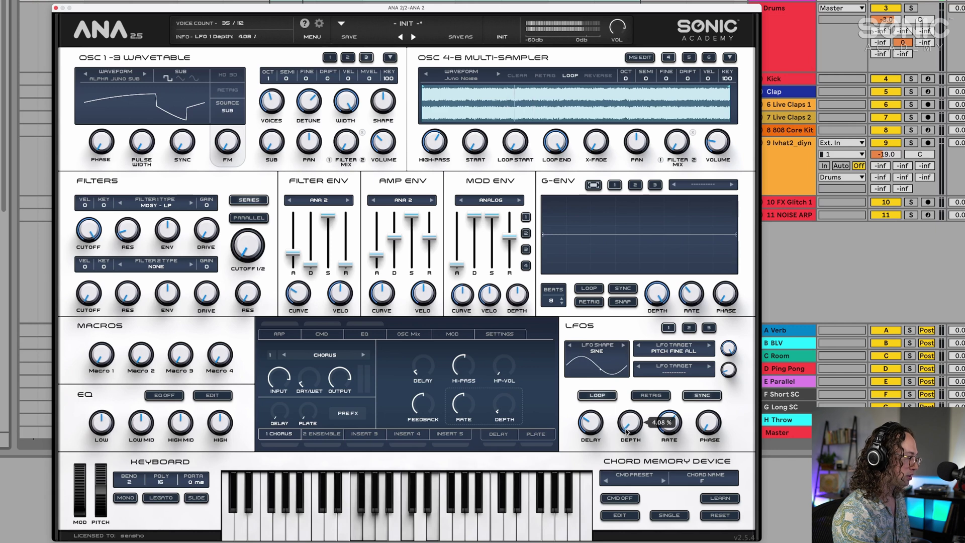
left_click(666, 433)
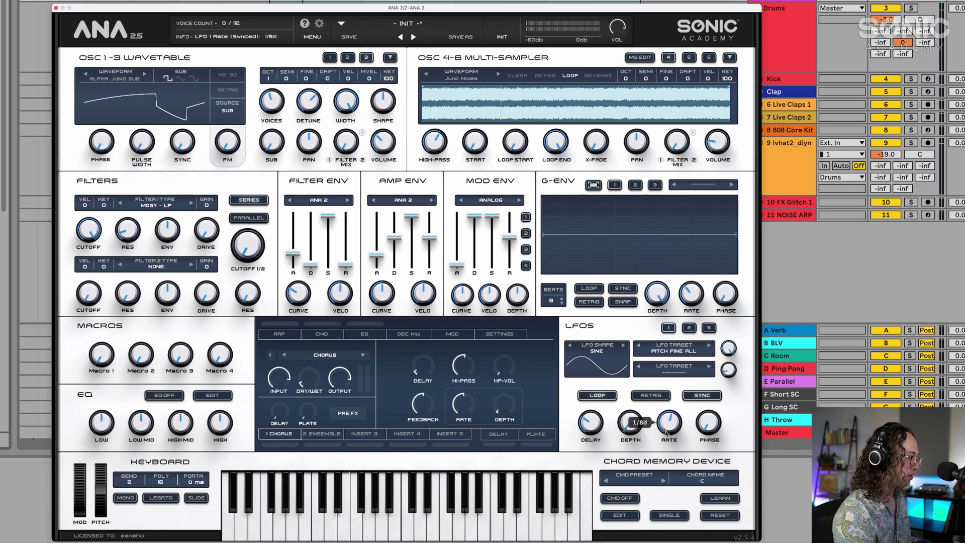
Fine-tune LFO 1's depth, trying about 5.5% and 2.9% before raising it slightly again
left_click_drag(631, 425, 629, 430)
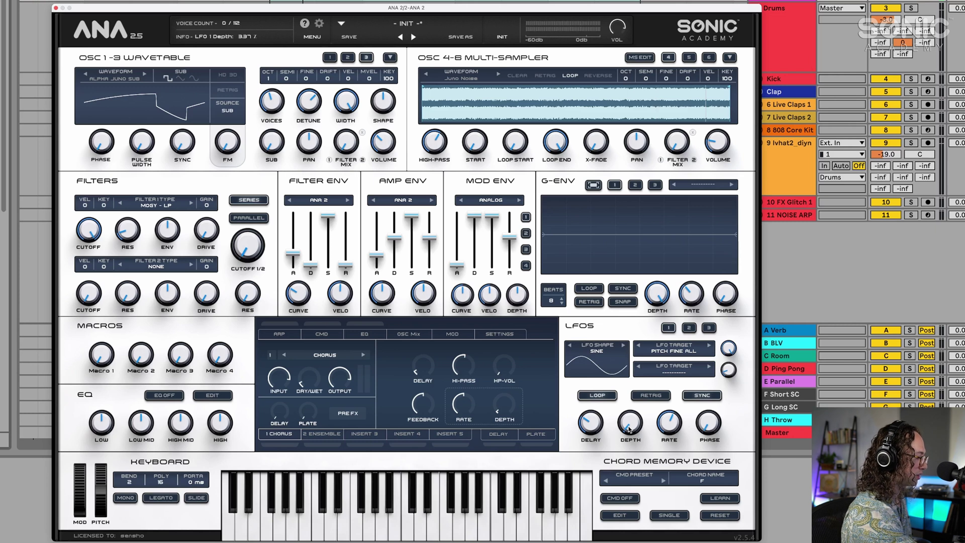
scroll(628, 428, "up", 4)
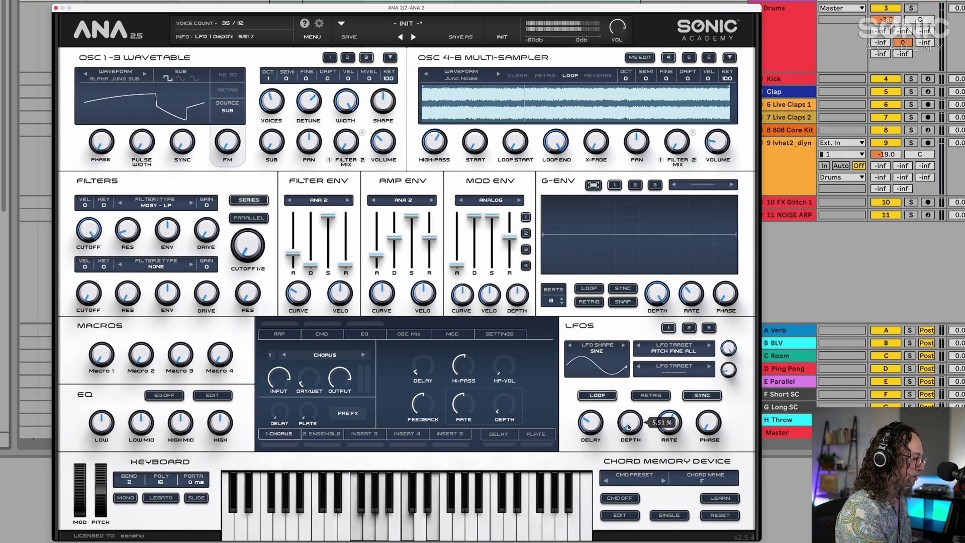
mouse_move(601, 422)
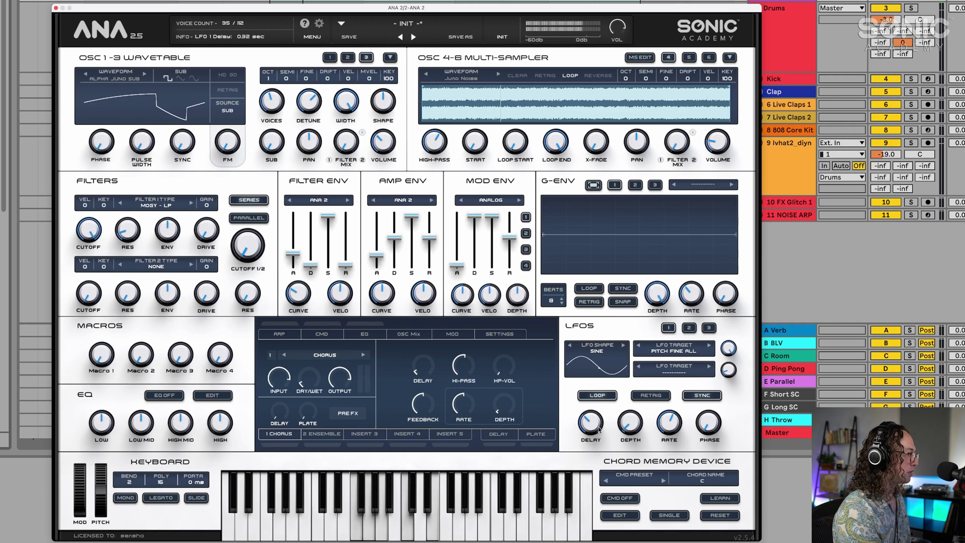
mouse_move(637, 428)
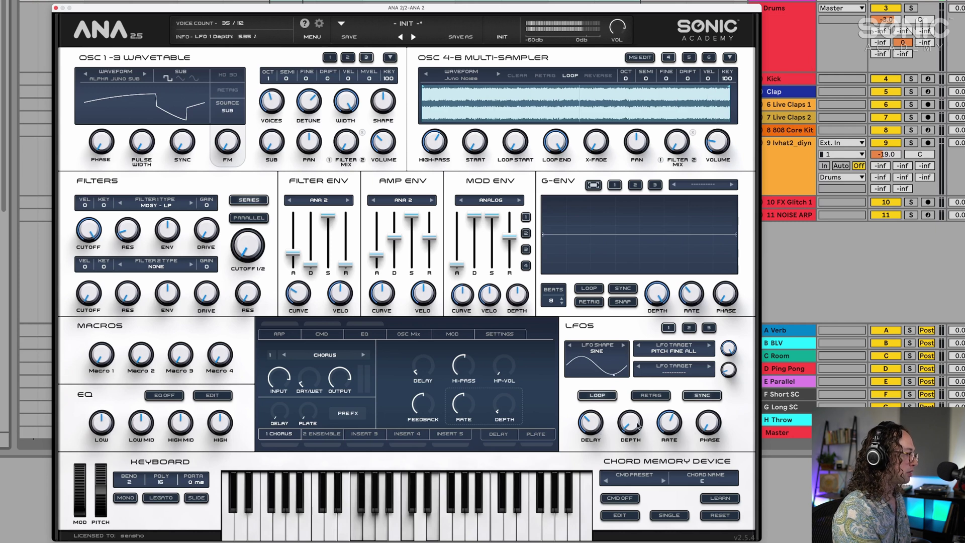
scroll(637, 427, "down", 5)
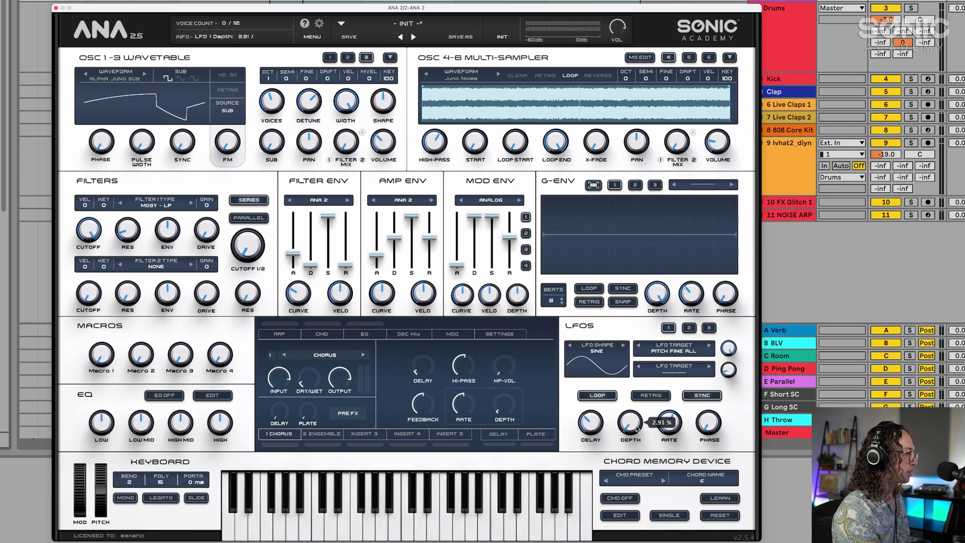
scroll(637, 428, "up", 2)
scroll(637, 428, "up", 3)
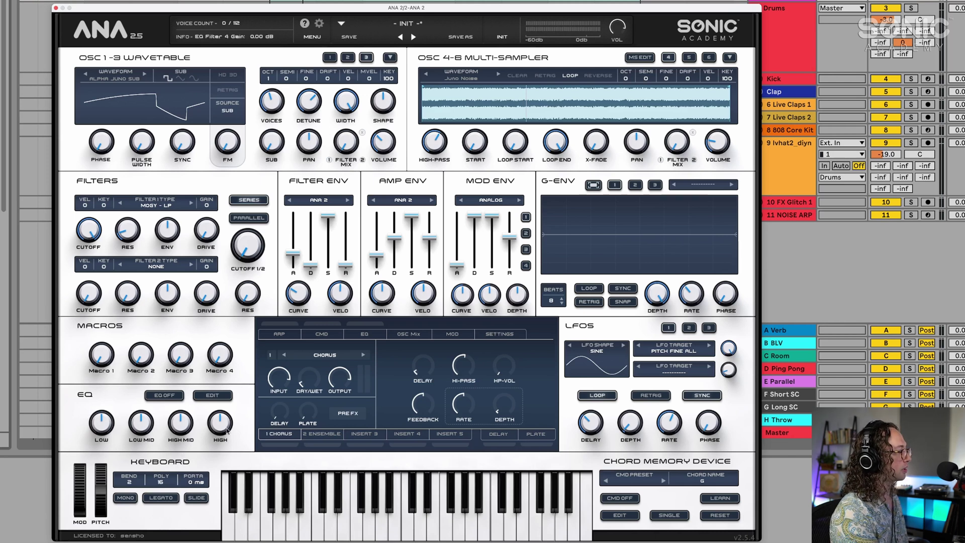
Turn on the EQ, show its curve, and cut the low mid band by about 7 dB
left_click(362, 329)
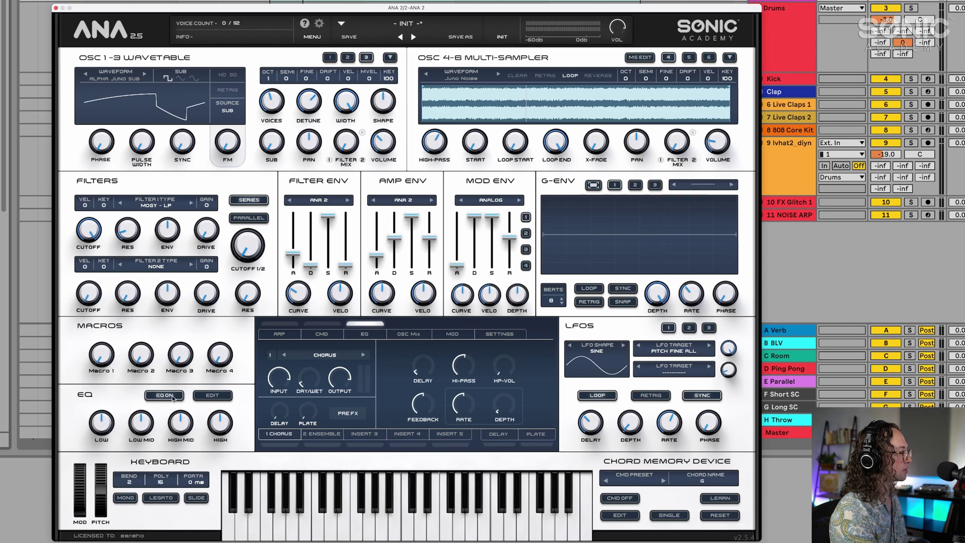
left_click(368, 335)
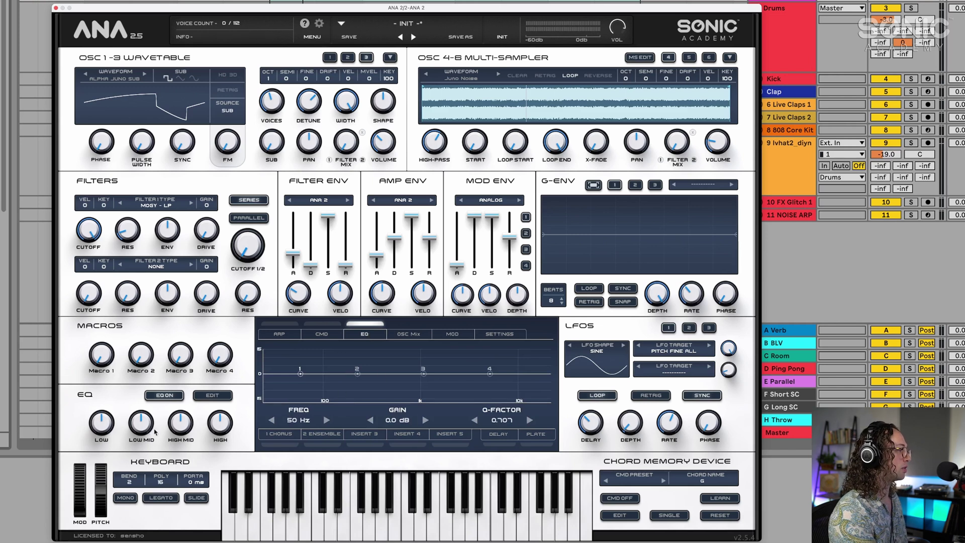
mouse_move(136, 431)
left_mouse_down()
mouse_move(143, 401)
mouse_move(137, 454)
mouse_move(141, 429)
left_mouse_up()
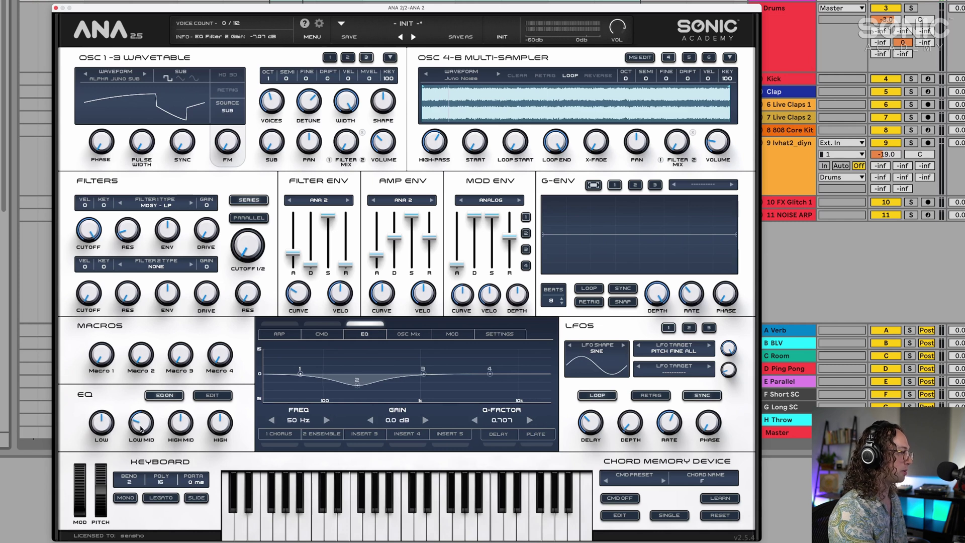
left_click_drag(142, 427, 143, 424)
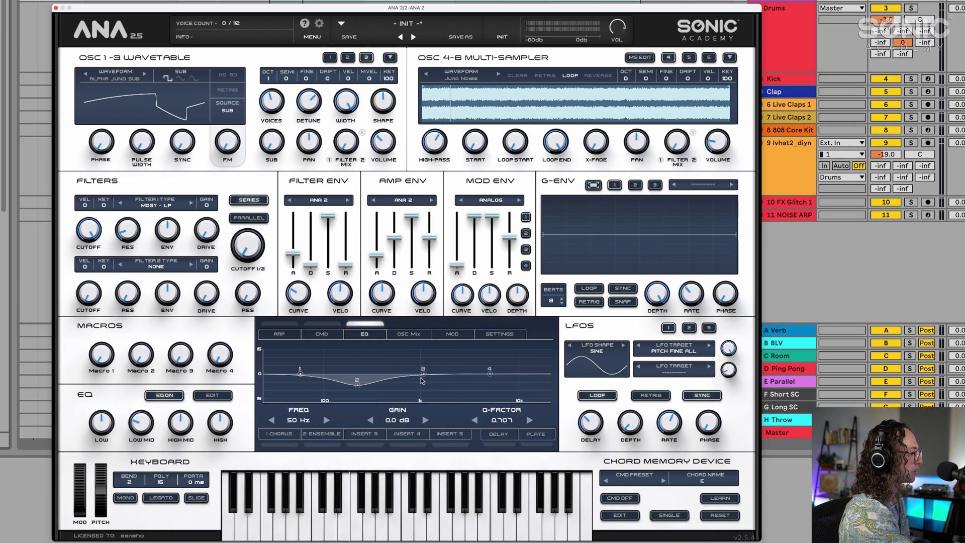
Show the chorus in effect slot 1 and turn up its dry/wet mix
left_click(283, 436)
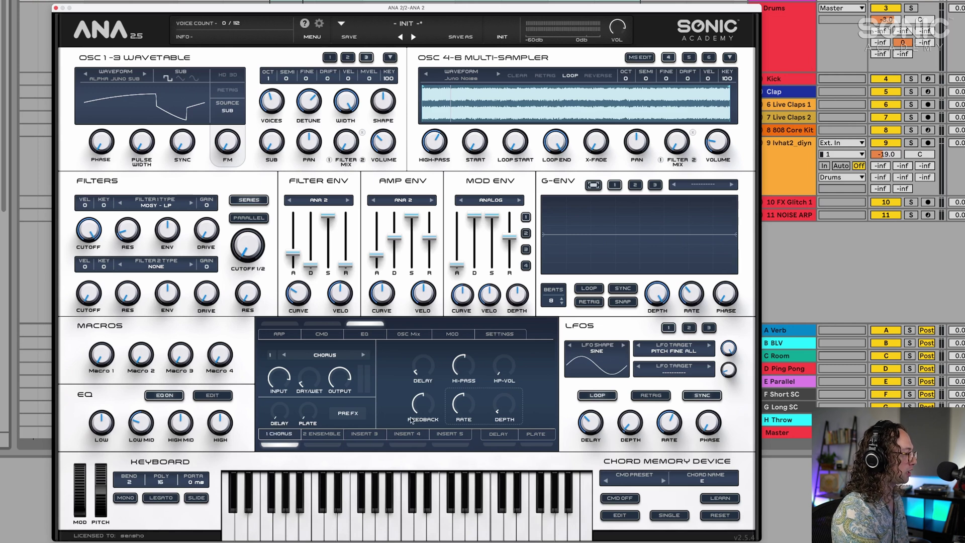
mouse_move(311, 389)
left_click_drag(311, 389, 311, 358)
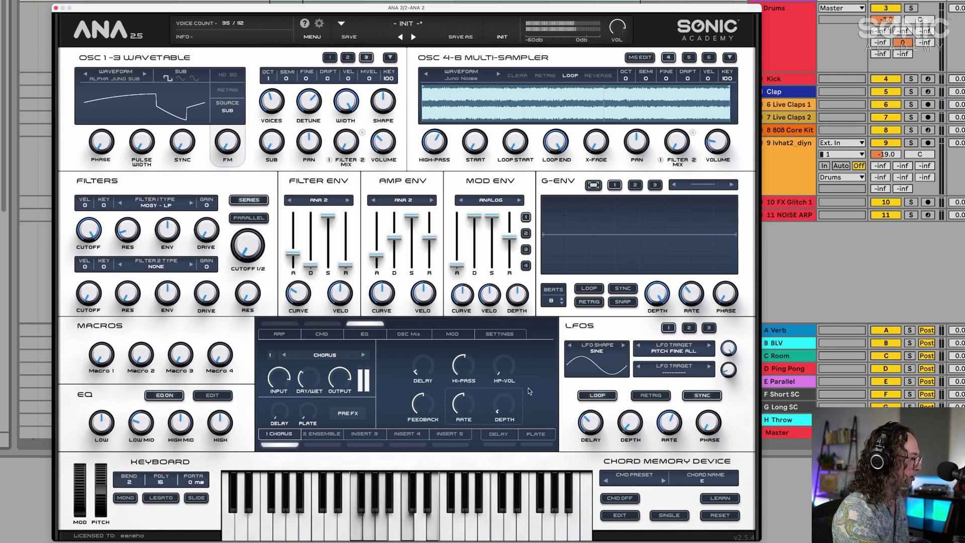
mouse_move(626, 423)
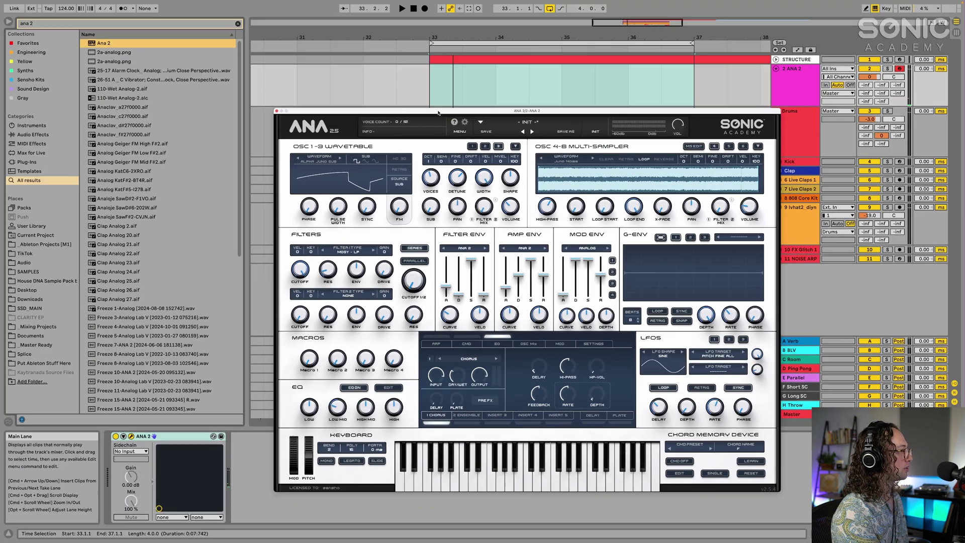
Switch to Ableton Live, search the browser for "ju 60", and load the JU-60 chorus effect after ANA 2 on the track
left_click_drag(437, 105, 434, 67)
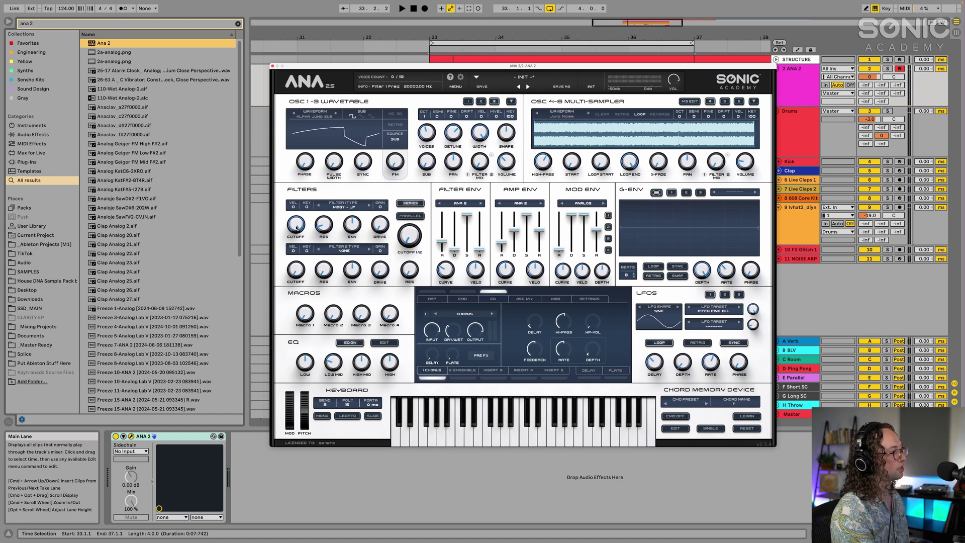
left_click(358, 499)
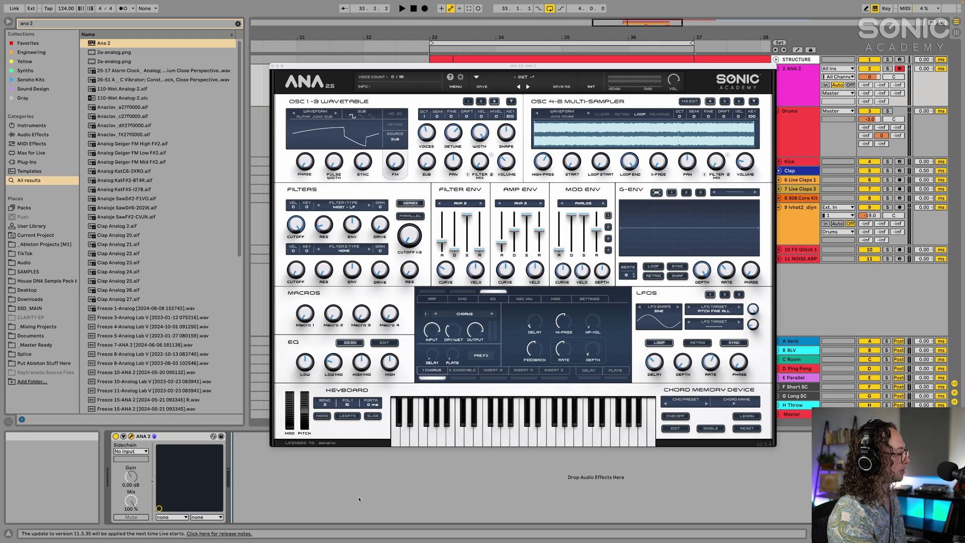
key("super+f")
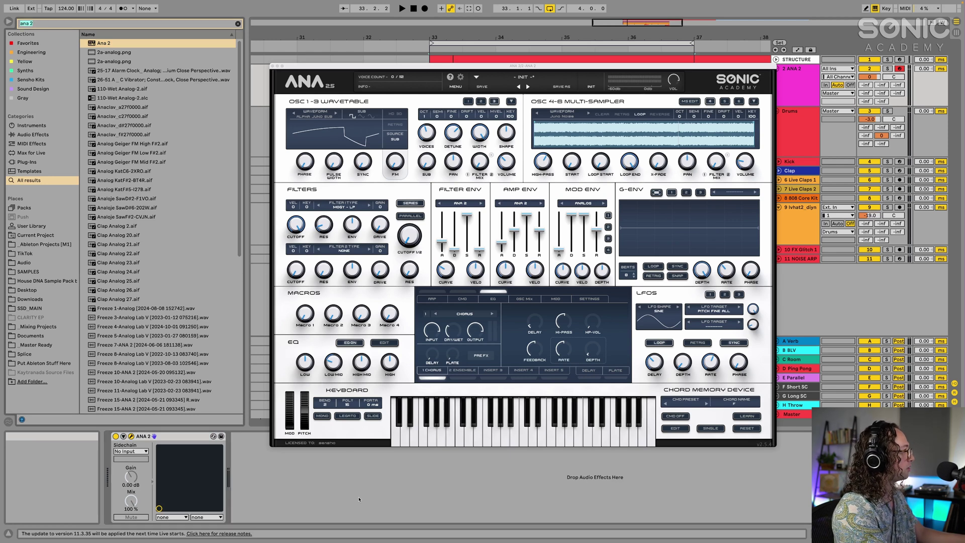
type("juno")
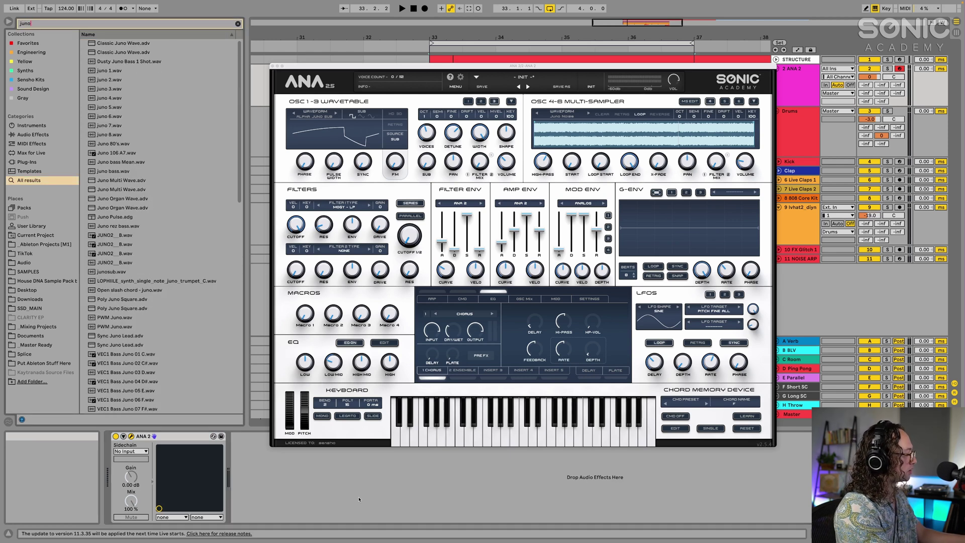
key("BackSpace")
key("BackSpace")
type("5")
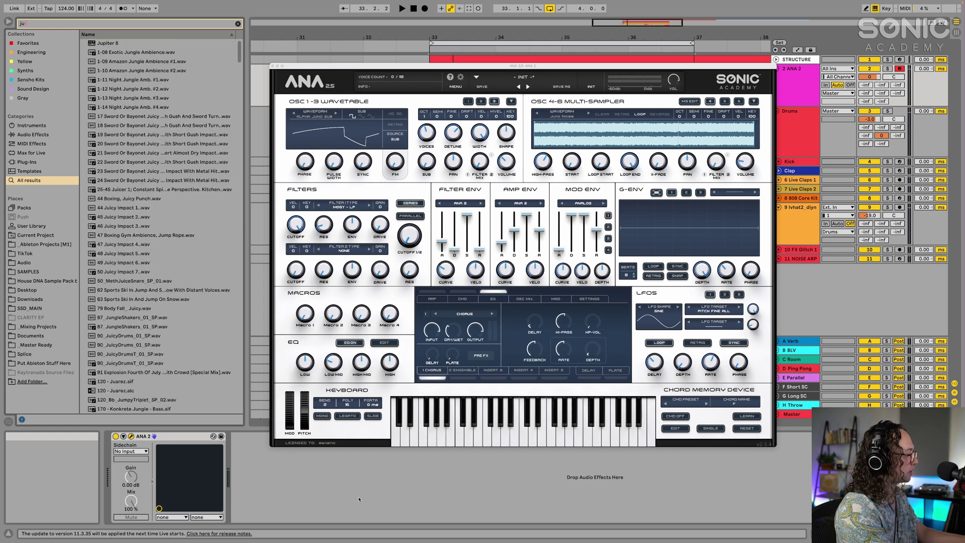
key("BackSpace")
type("60")
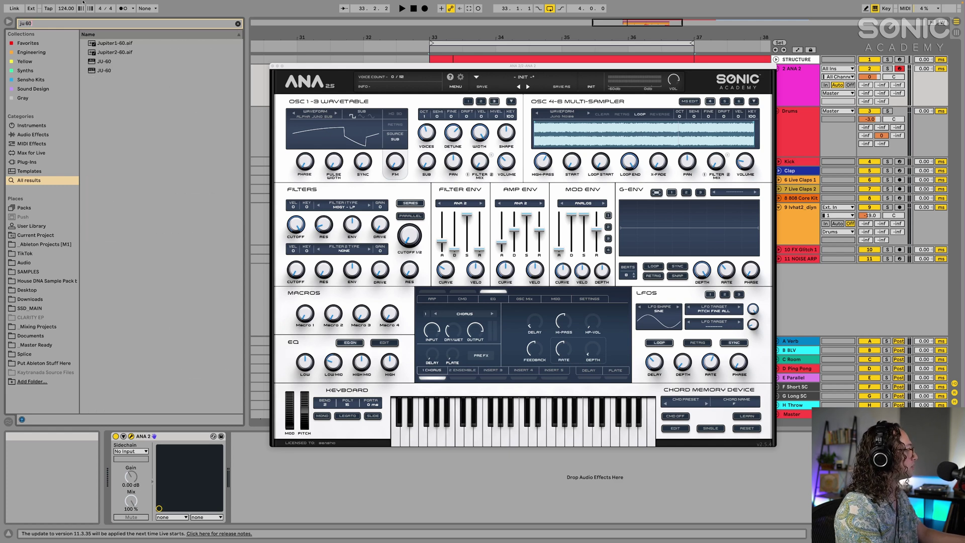
double_click(104, 70)
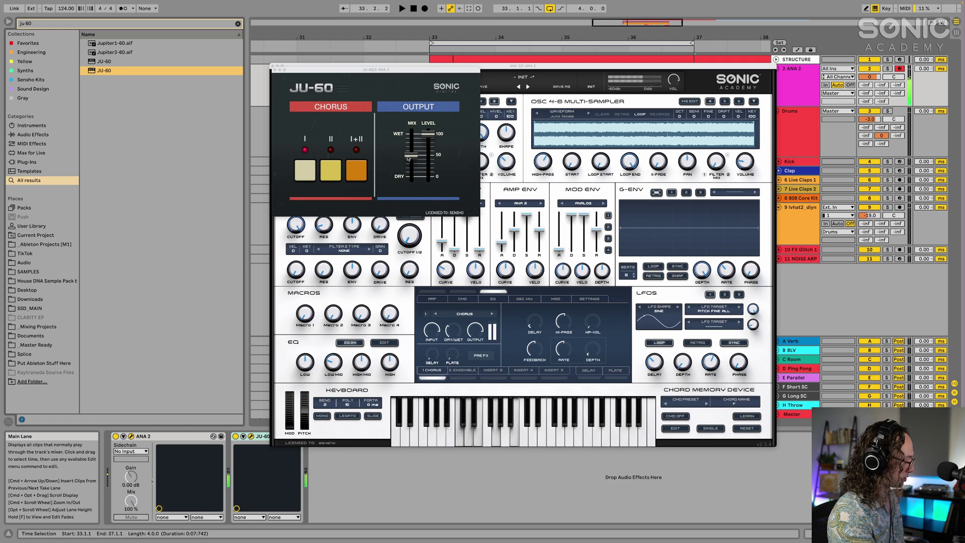
Audition JU-60's chorus modes, settle on mode II, and lower the output mix to a mostly dry level
mouse_move(409, 156)
left_mouse_down()
mouse_move(414, 125)
mouse_move(414, 176)
mouse_move(413, 139)
mouse_move(412, 163)
left_mouse_up()
left_click(336, 174)
left_click(366, 169)
mouse_move(411, 163)
left_mouse_down()
mouse_move(410, 140)
mouse_move(410, 165)
left_mouse_up()
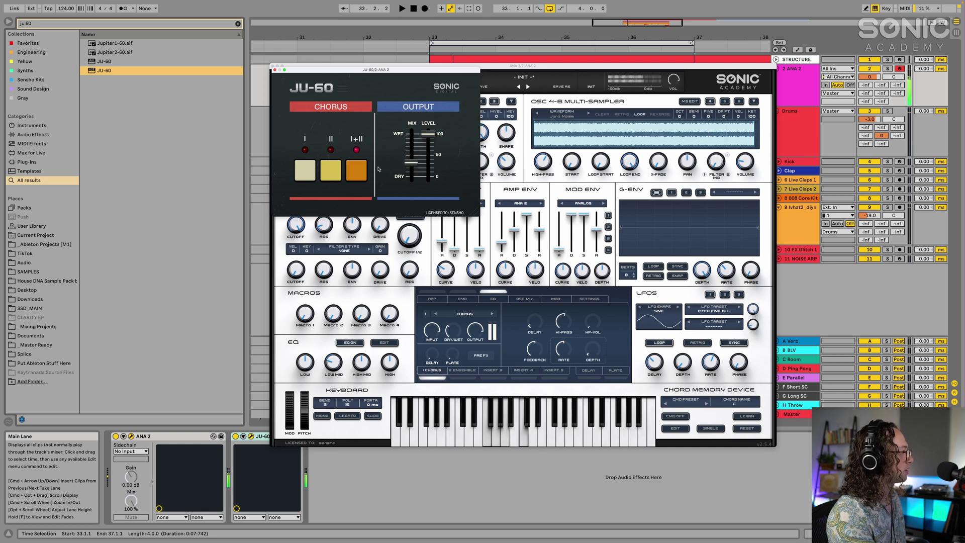
left_click(333, 172)
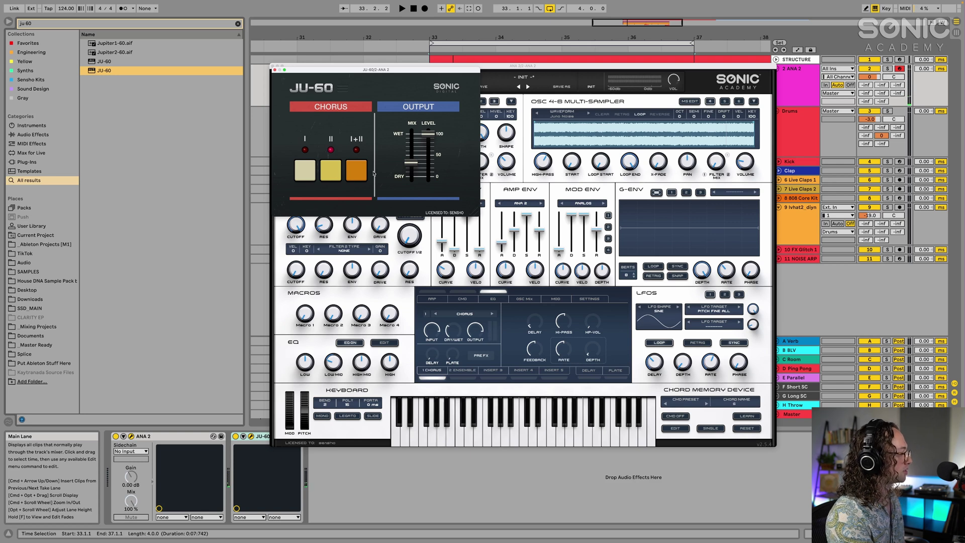
left_click_drag(407, 164, 410, 170)
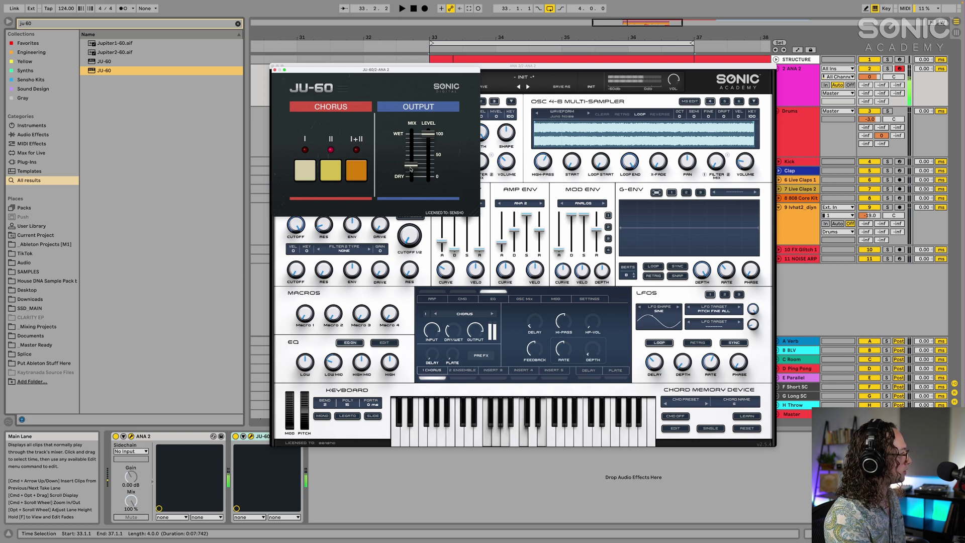
left_click_drag(411, 169, 409, 170)
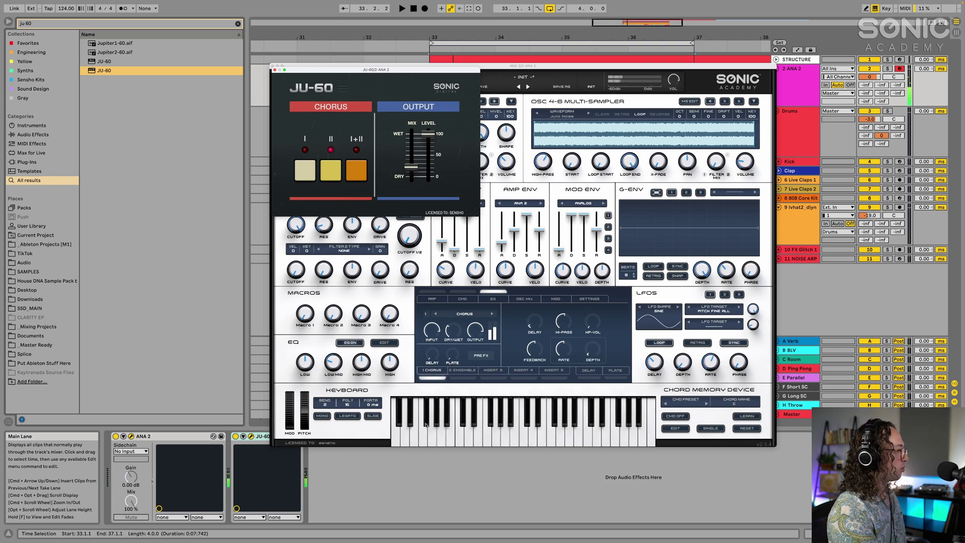
Hide the plug-in windows, search the browser for "shifter", and load Shifter after JU-60 on the ANA 2 track
key("ctrl+alt+p")
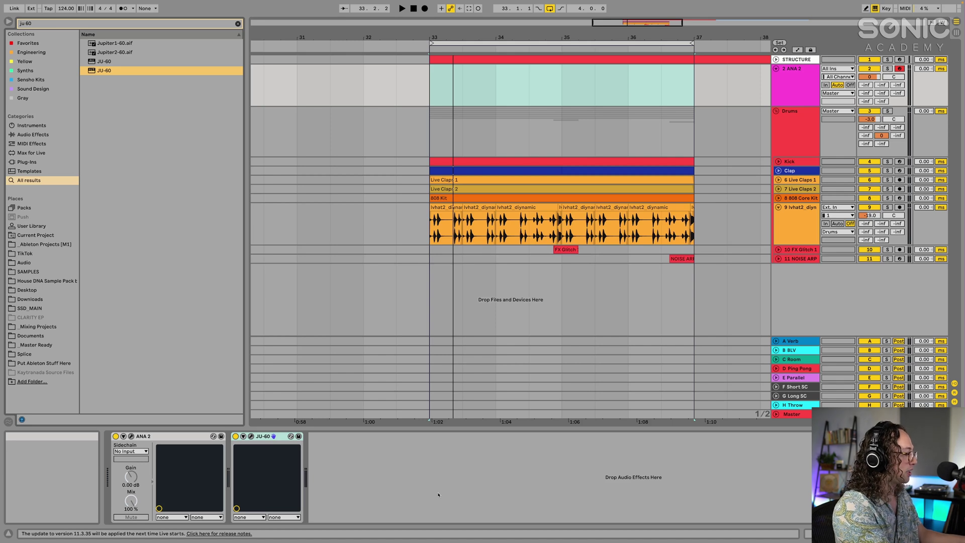
key("ctrl+f")
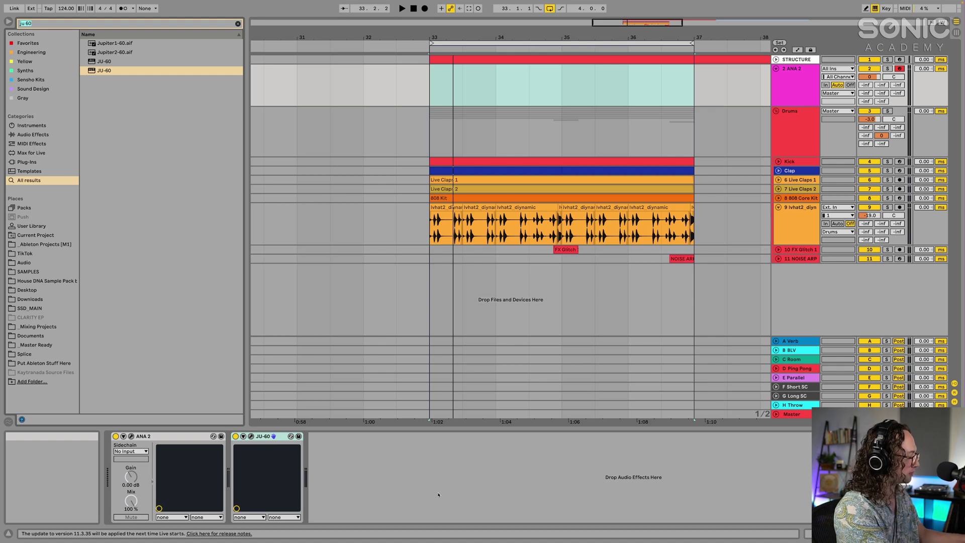
type("shifter")
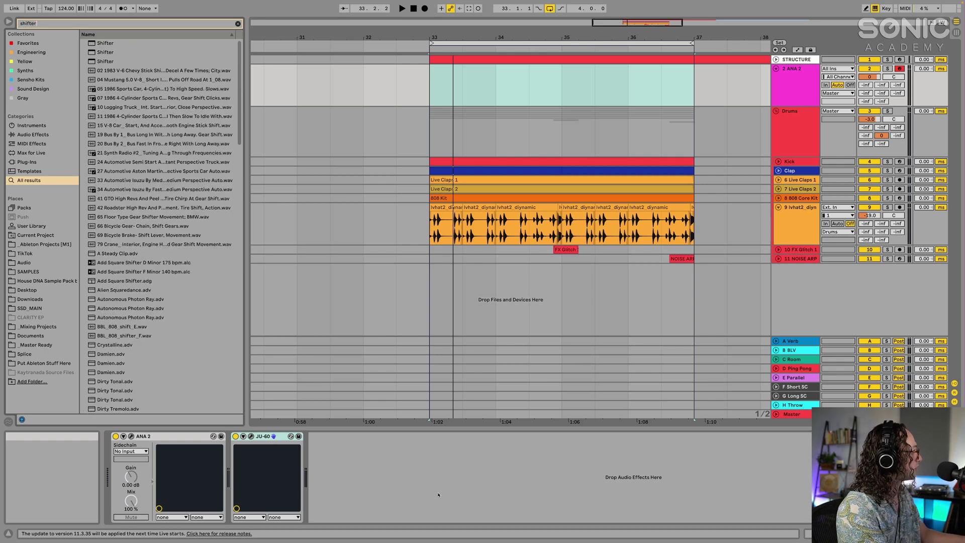
key("Down")
key("Return")
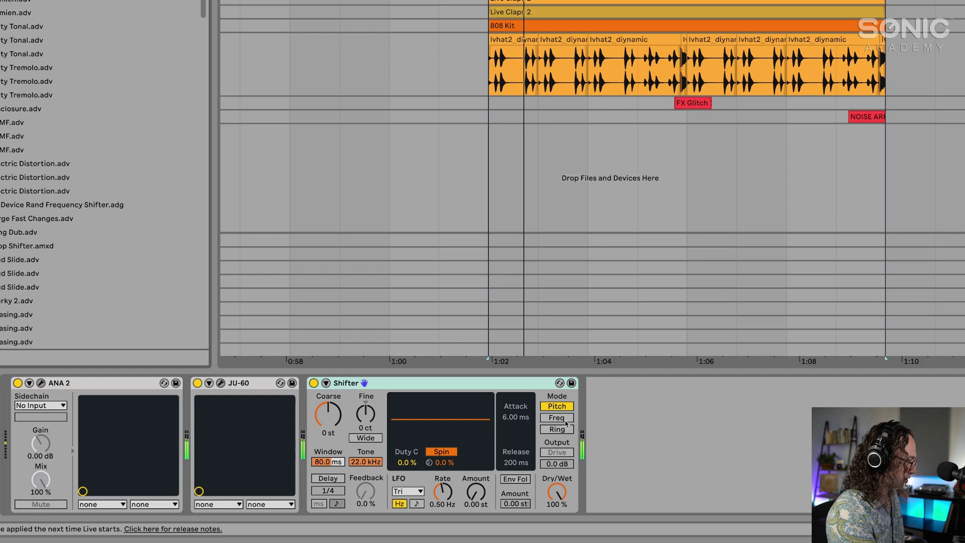
Switch Shifter to frequency mode, with the fine shift at about -0.86 Hz and dry/wet at 31%
left_click(566, 422)
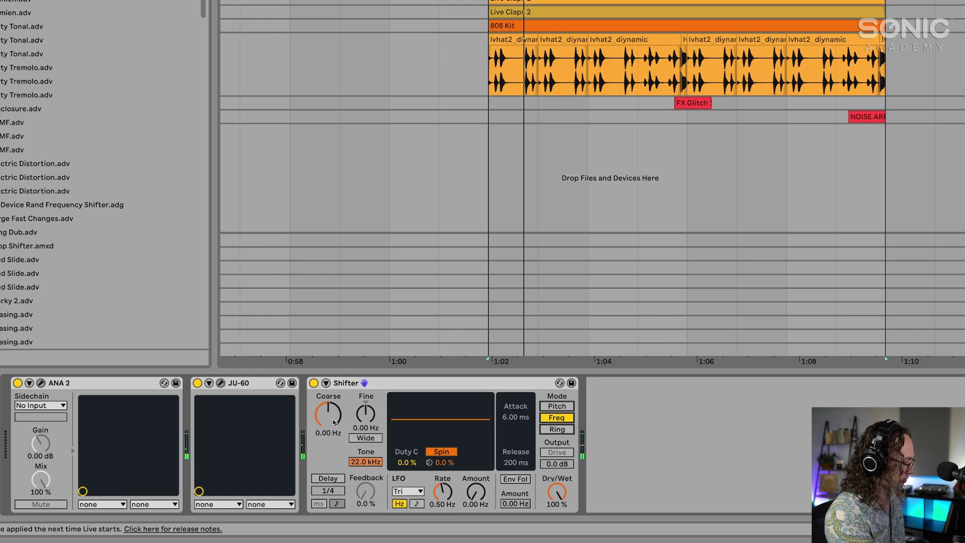
left_click_drag(332, 417, 331, 416)
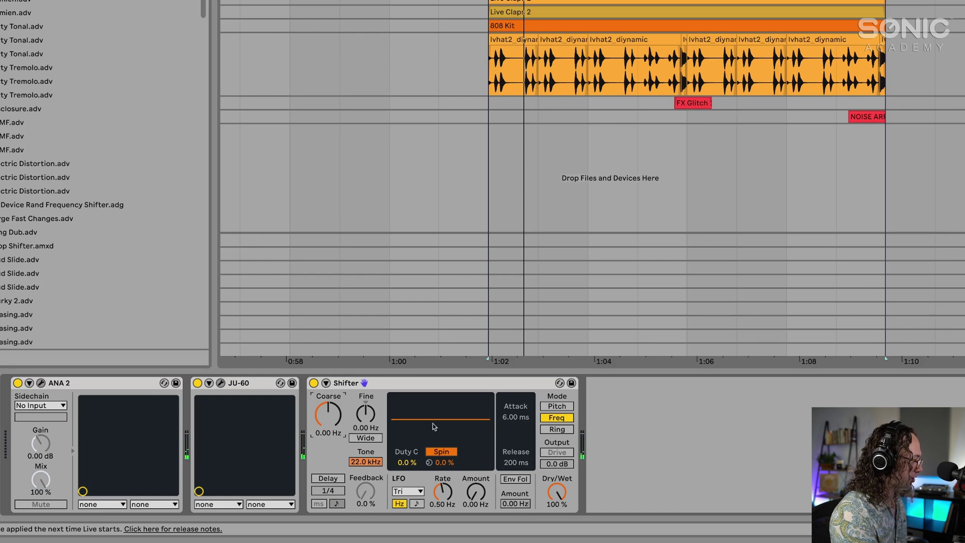
left_click_drag(366, 413, 366, 425)
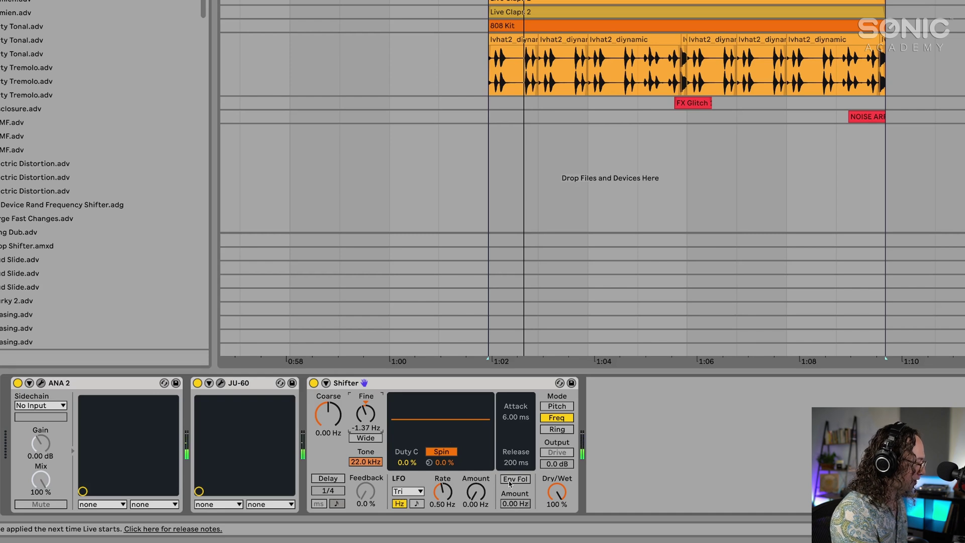
left_click_drag(556, 492, 556, 523)
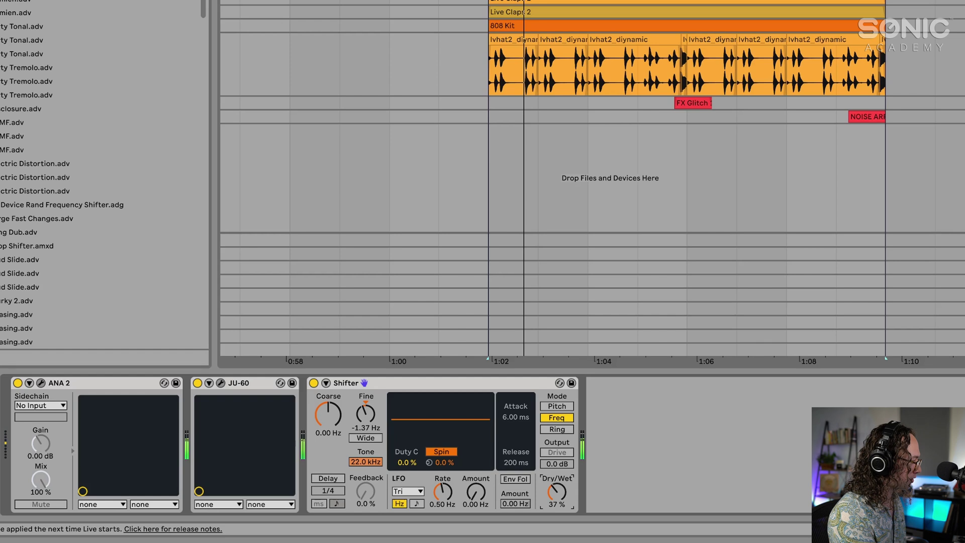
left_click_drag(556, 523, 557, 498)
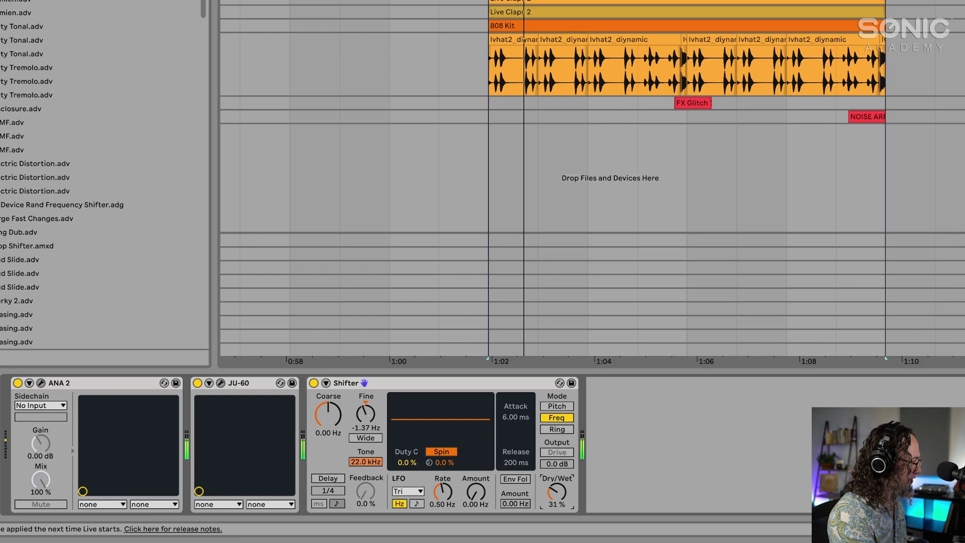
left_click_drag(365, 413, 365, 414)
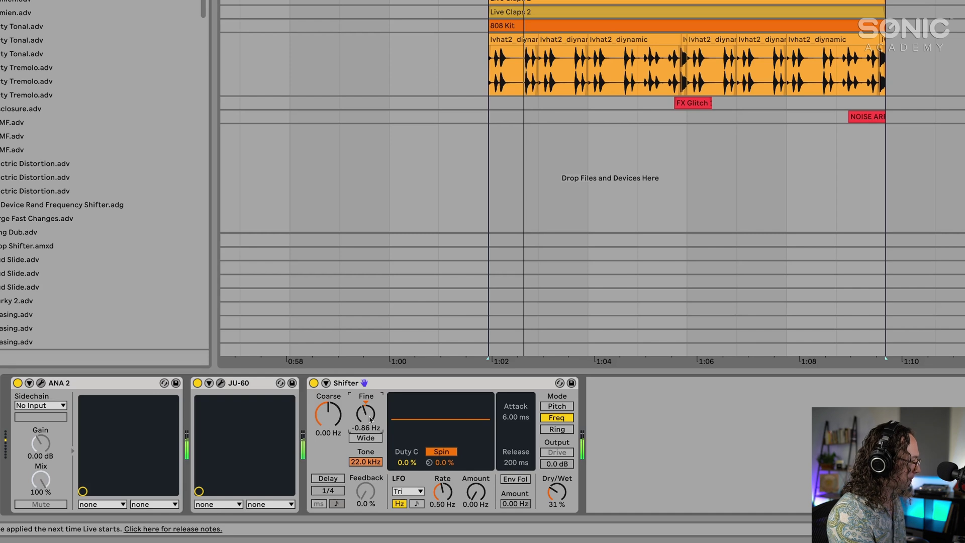
Enable Shifter's envelope follower and try amounts around ±1.96 Hz before settling on -0.72 Hz
left_click(518, 480)
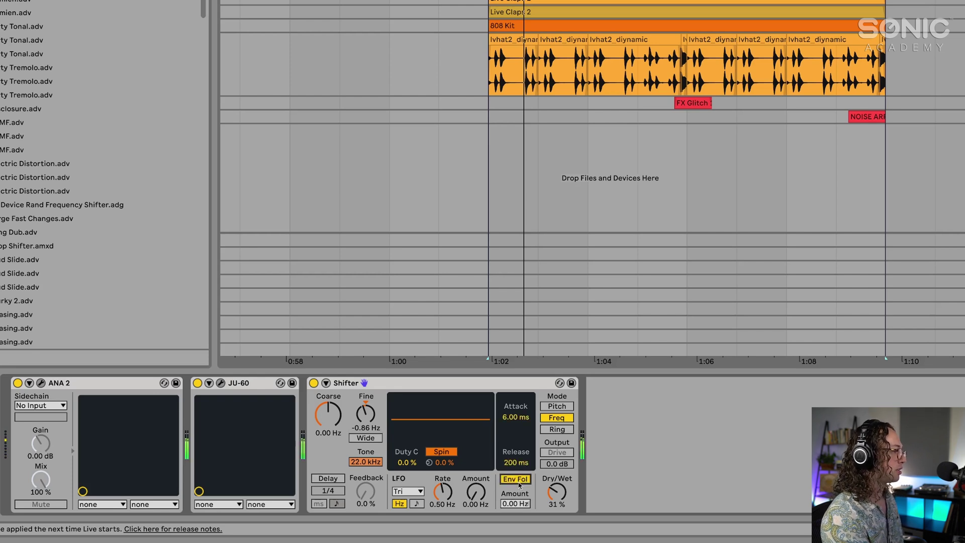
mouse_move(519, 504)
left_mouse_down()
mouse_move(519, 490)
mouse_move(521, 507)
left_mouse_up()
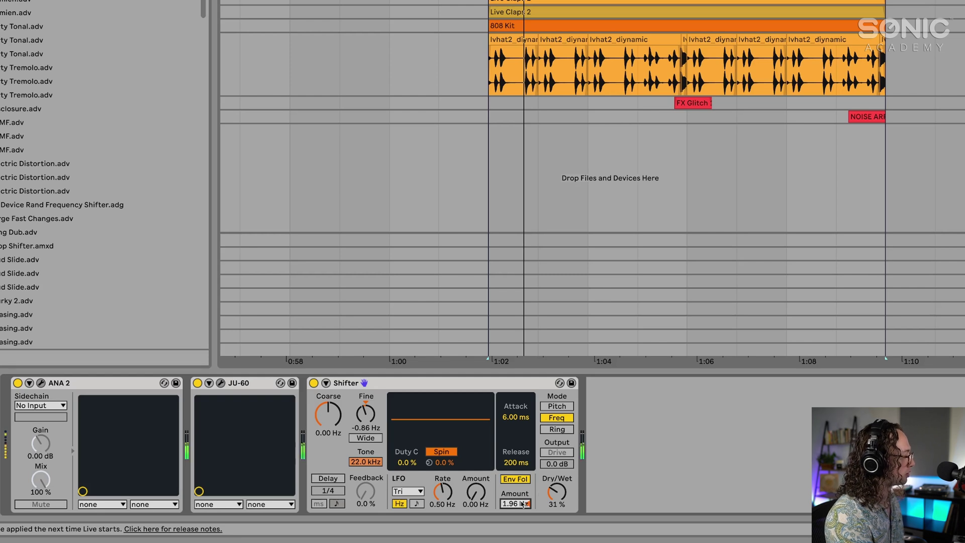
mouse_move(528, 503)
left_mouse_down()
mouse_move(528, 517)
mouse_move(515, 506)
left_mouse_up()
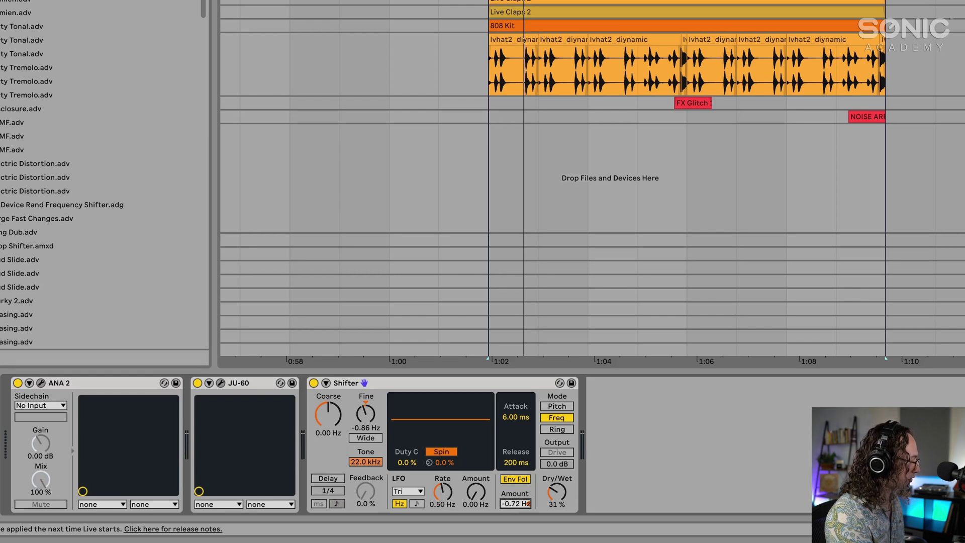
mouse_move(520, 504)
left_mouse_down()
mouse_move(519, 525)
mouse_move(519, 501)
left_mouse_up()
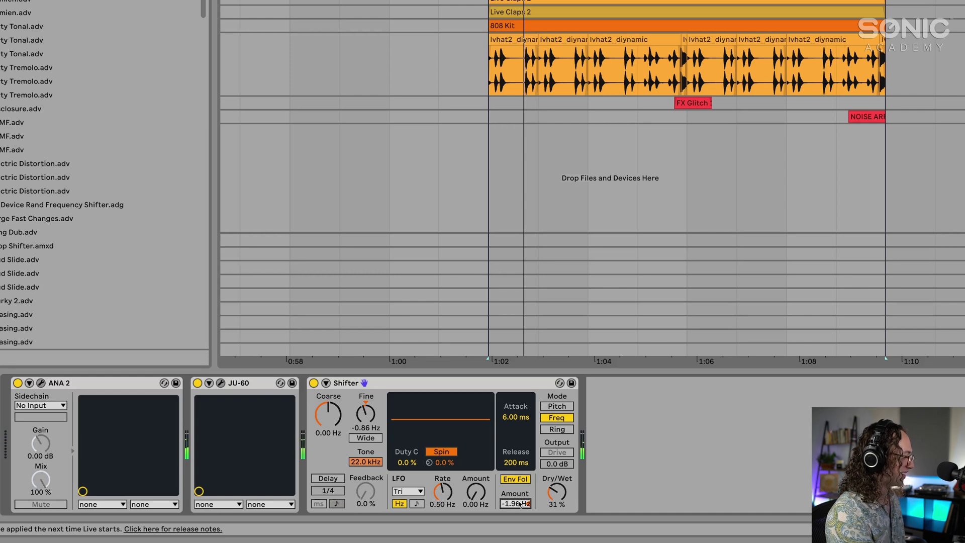
left_click_drag(519, 504, 520, 502)
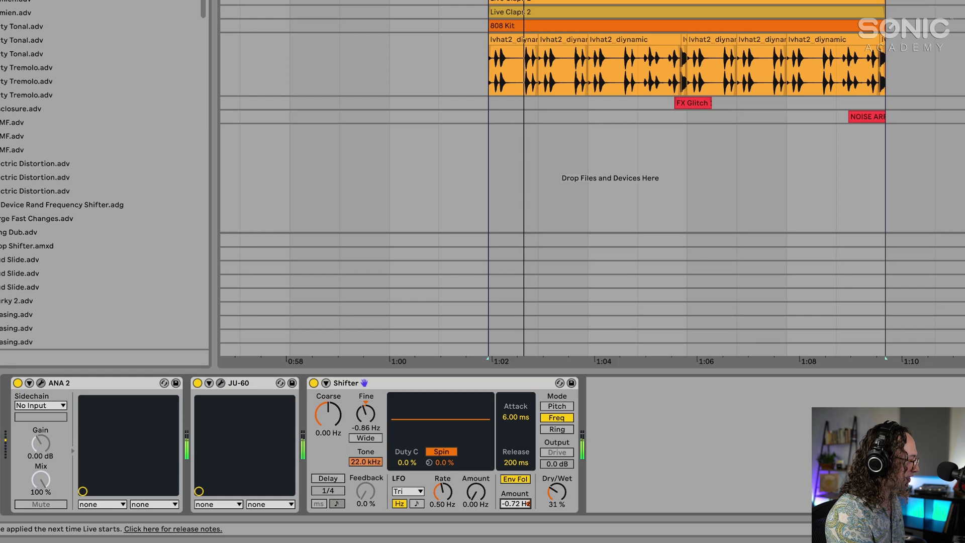
Set Shifter's fine shift to about -1.19 Hz and reduce its dry/wet to 14%
left_click(556, 491)
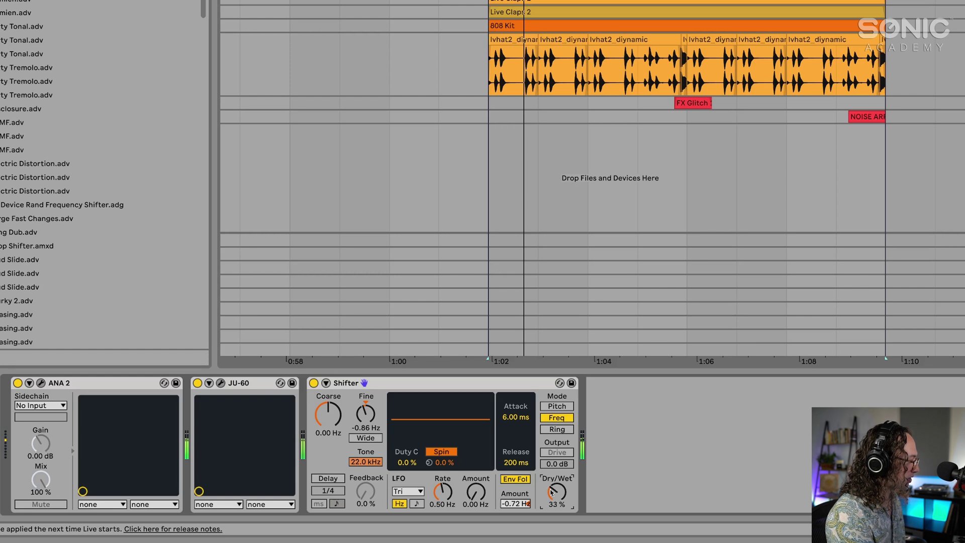
left_click_drag(365, 413, 365, 418)
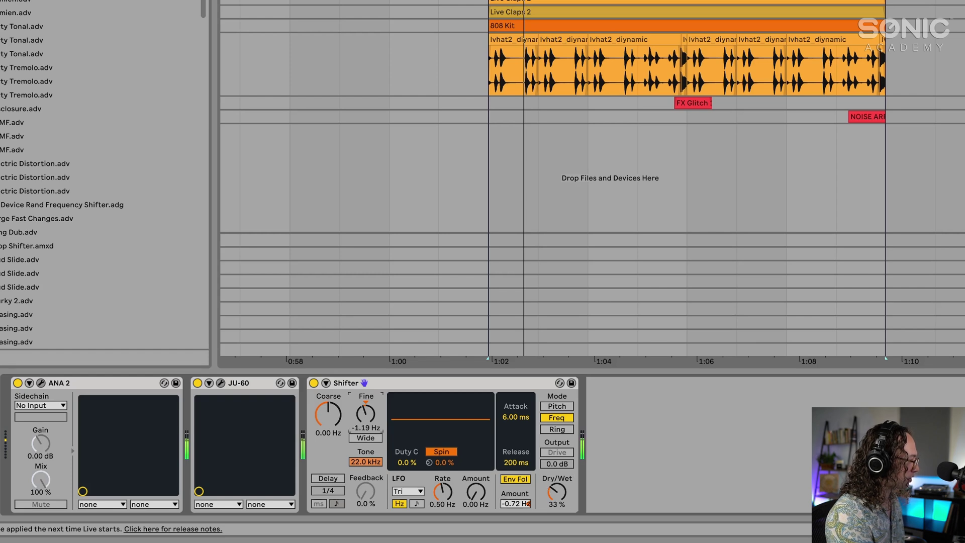
left_click_drag(556, 491, 556, 507)
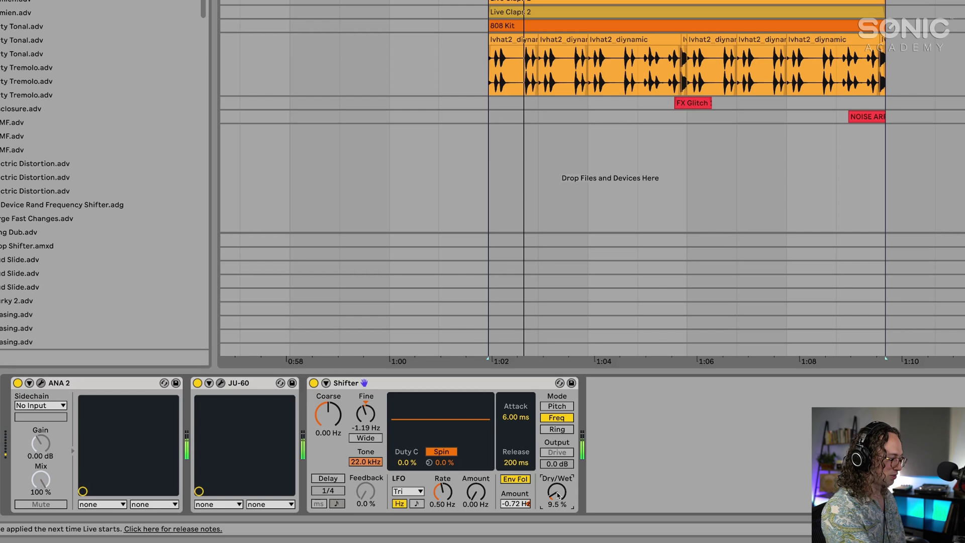
left_click_drag(556, 492, 556, 487)
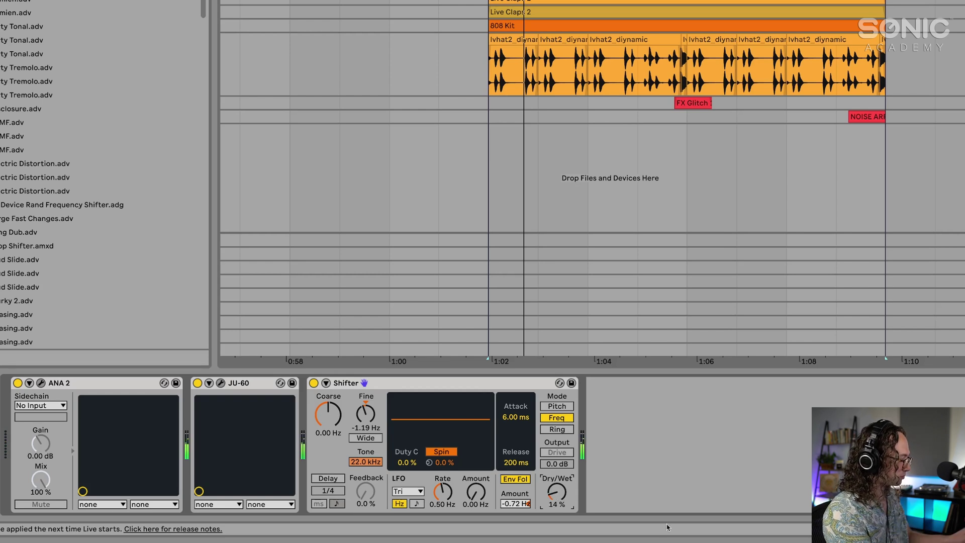
Search the browser for "eq", load EQ Eight after Shifter, and raise Shifter's dry/wet to 29%
scroll(100, 176, "down", 10)
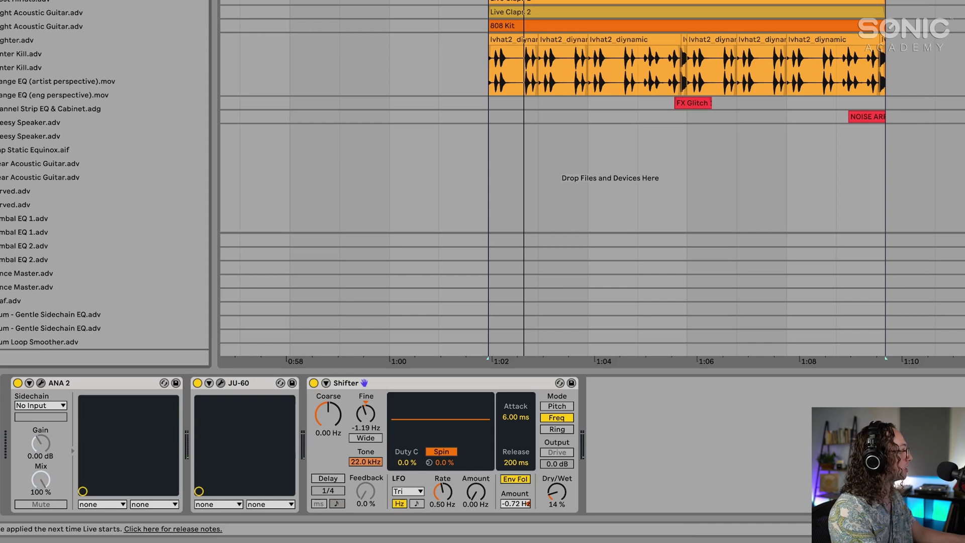
key("Return")
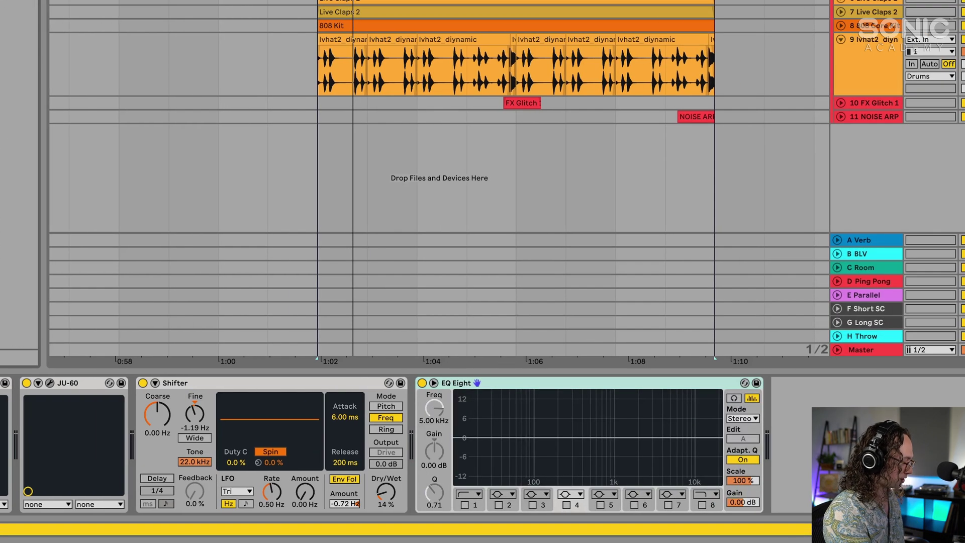
key("space")
left_click_drag(386, 491, 386, 481)
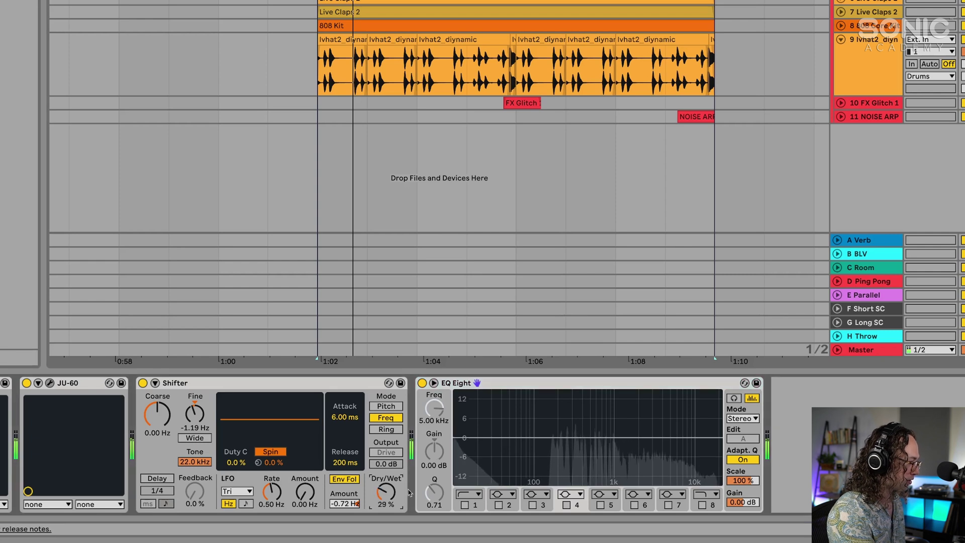
In EQ Eight, low-cut just above 100 Hz with band 1 and cut band 5 by about 4.3 dB at 1.02 kHz
left_click(464, 504)
left_click_drag(494, 448, 549, 446)
left_click(600, 504)
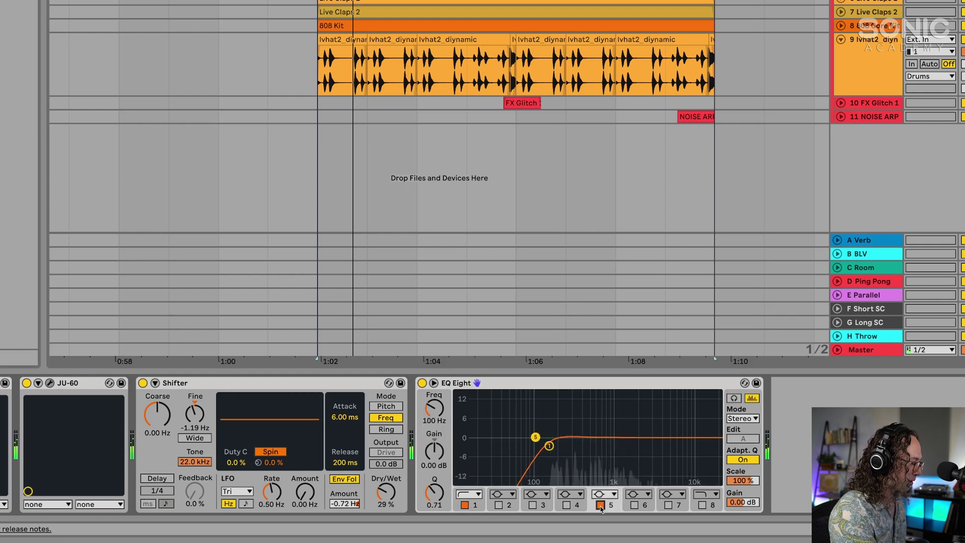
left_click_drag(535, 436, 616, 451)
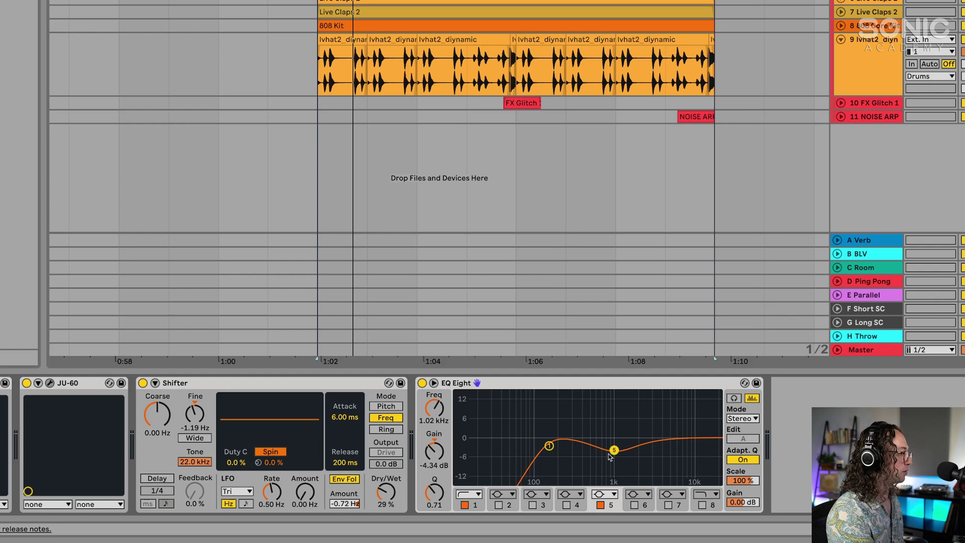
key("space")
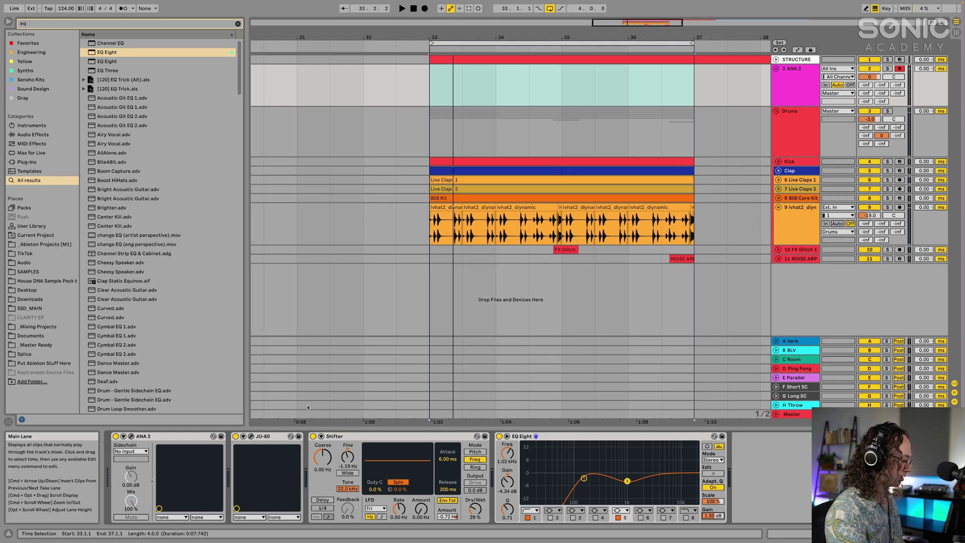
Bring back the ANA 2 window, close the JU-60 window, and sweep filter 1's cutoff
left_click(213, 436)
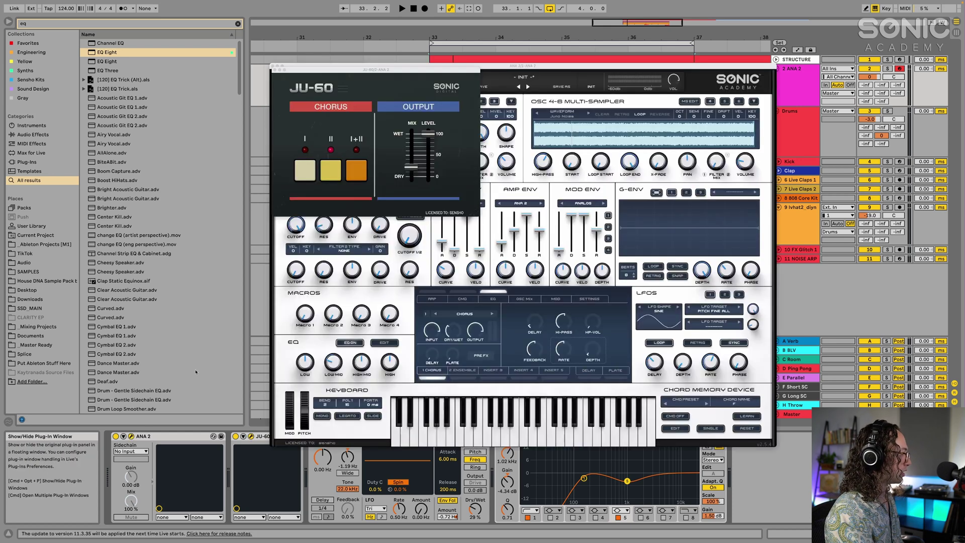
left_click(273, 67)
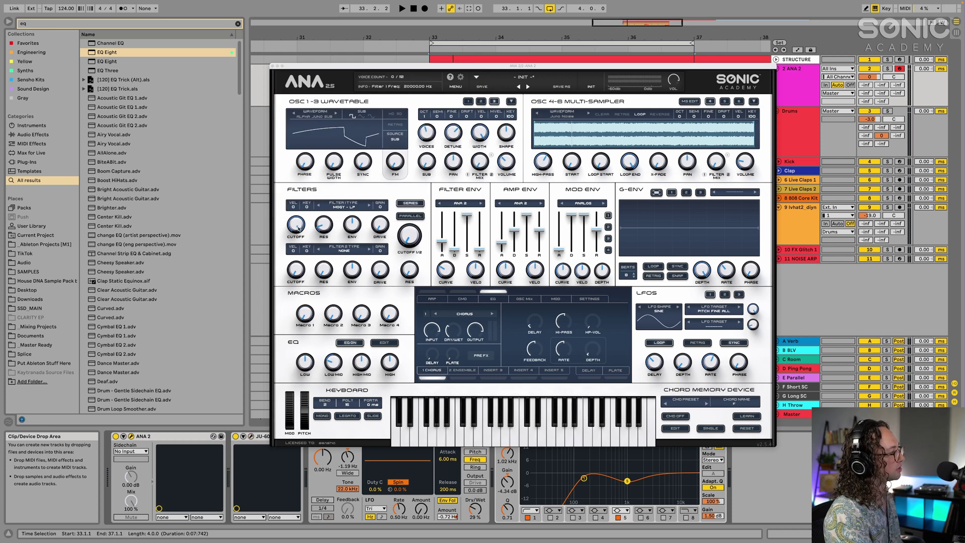
left_click_drag(298, 228, 270, 267)
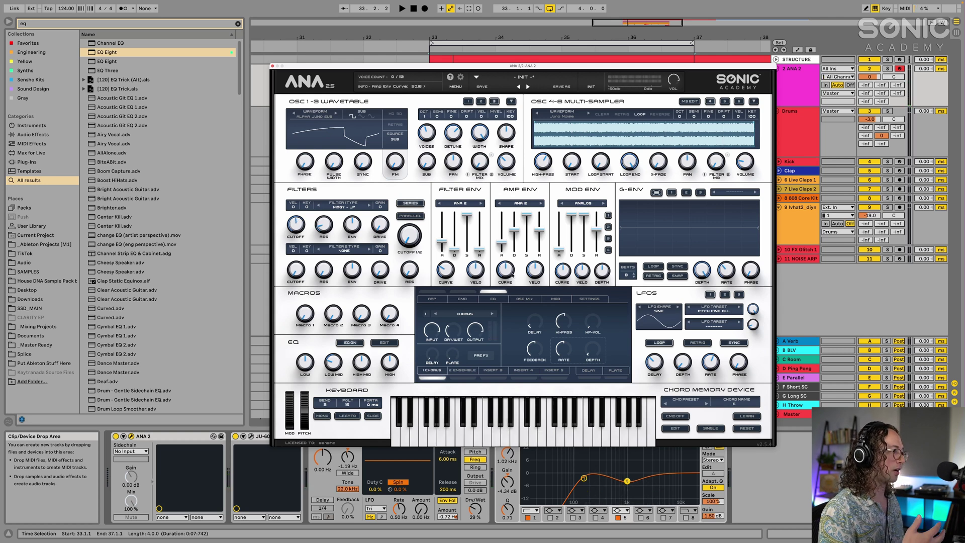
Play the drum loop, reselect the ANA 2 track, and set filter 1's cutoff to about 1084 Hz
left_click(522, 61)
key("space")
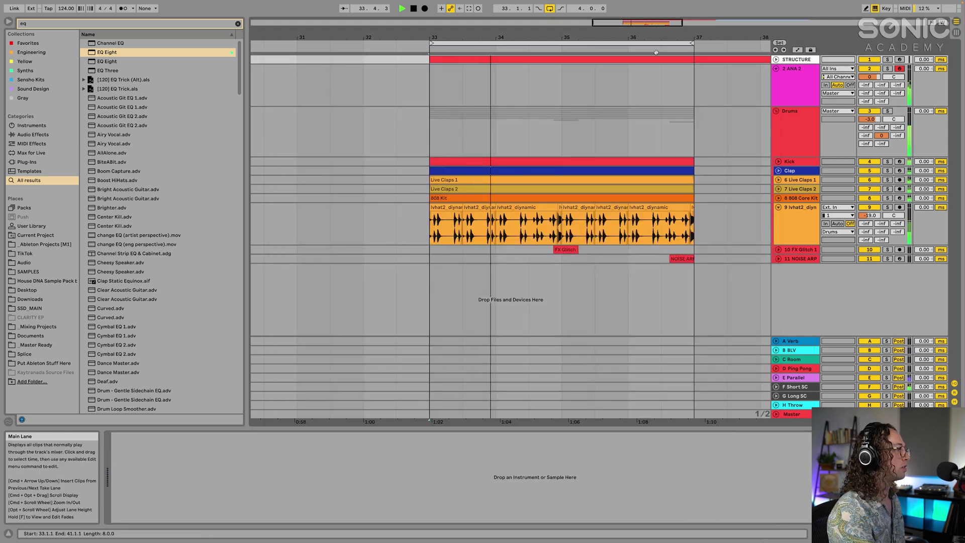
left_click(792, 68)
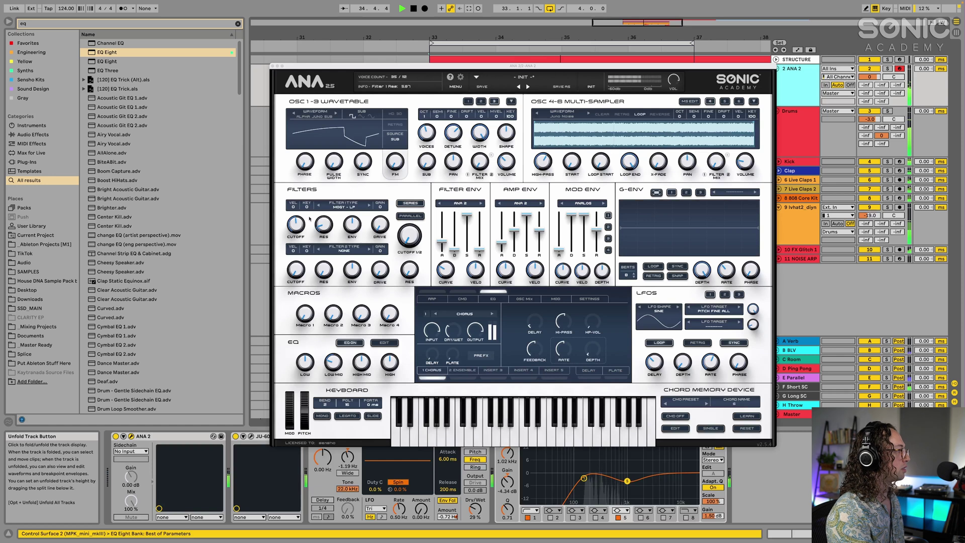
mouse_move(305, 221)
mouse_move(305, 221)
left_mouse_down()
mouse_move(306, 202)
mouse_move(306, 215)
left_mouse_up()
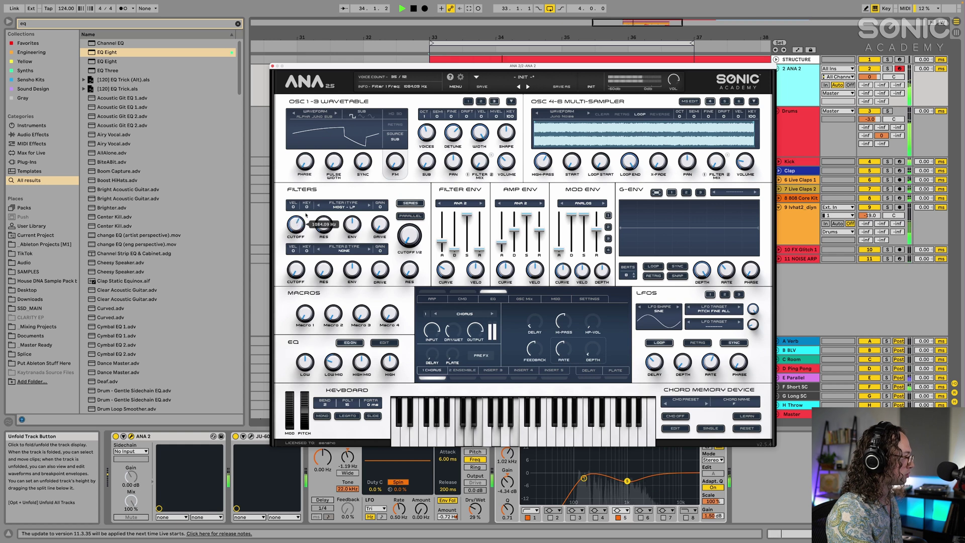
Stop playback, hide the plug-in windows, and set Shifter's fine frequency shift to -0.26 Hz
key("space")
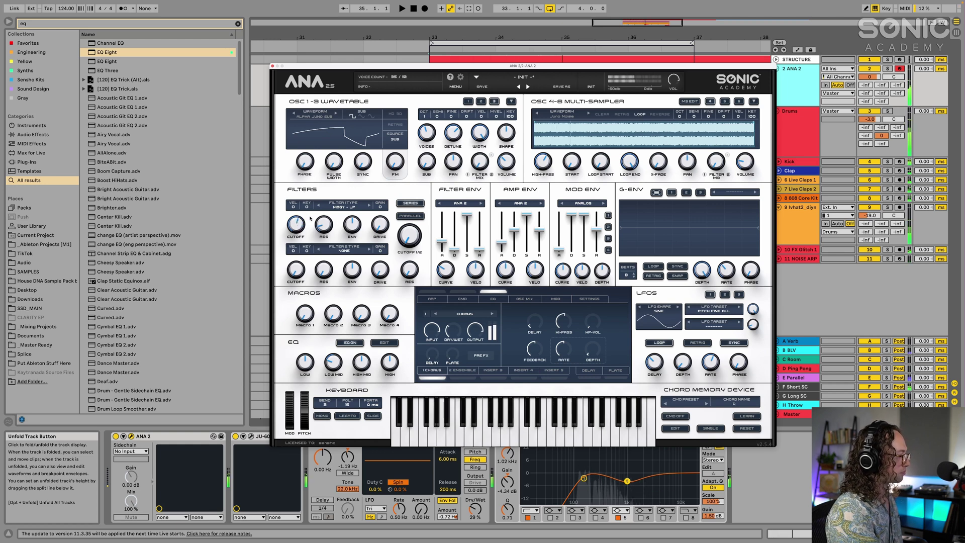
left_click(751, 493)
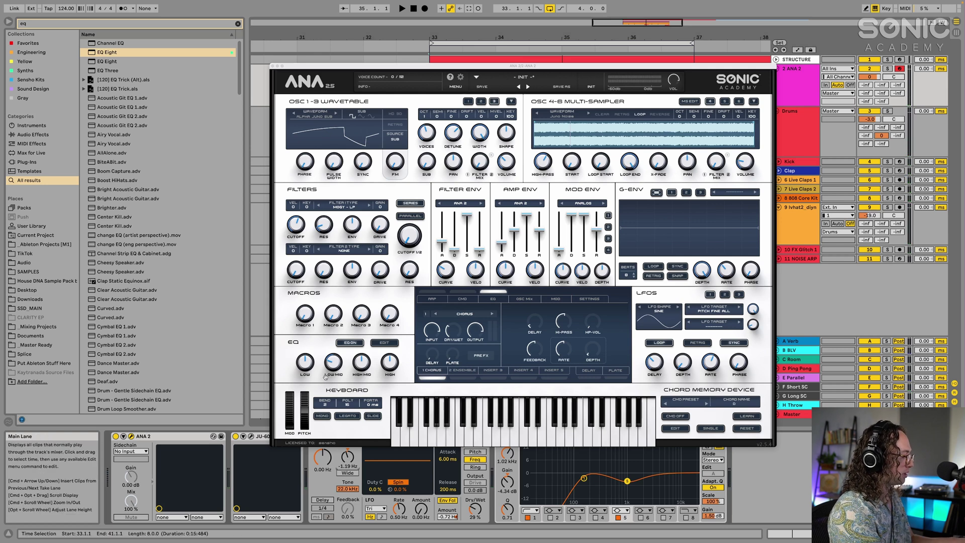
key("ctrl+alt+p")
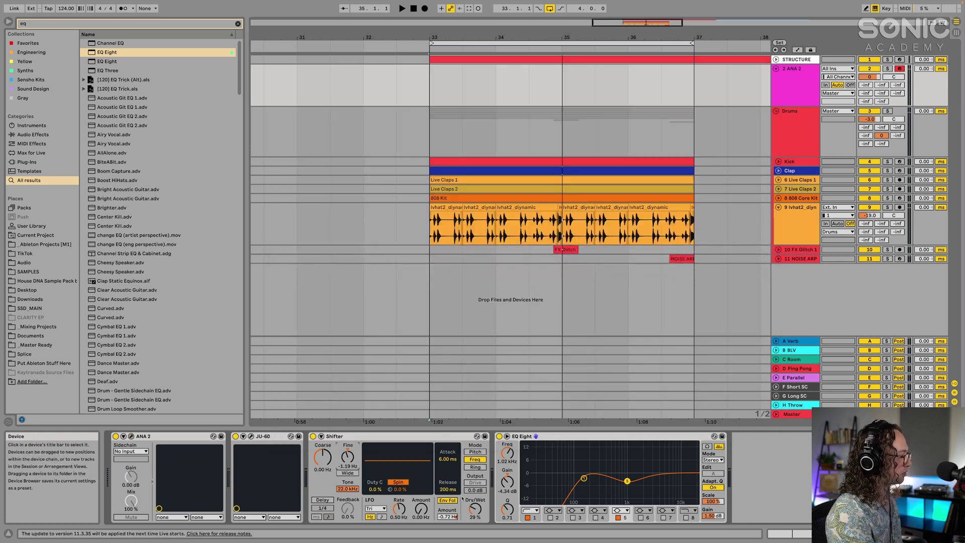
left_click_drag(348, 456, 347, 448)
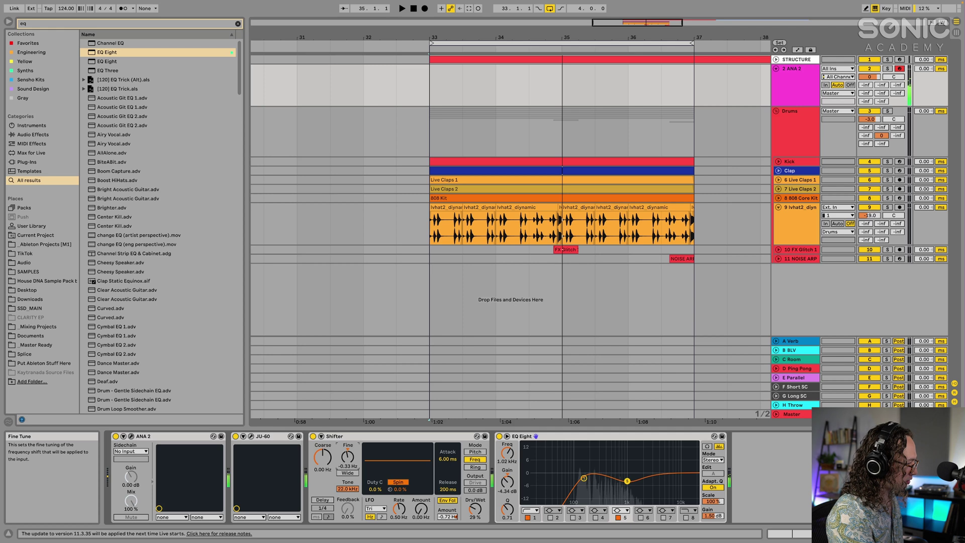
Bring back the ANA 2 window, sweep filter 1's cutoff up to its maximum, and raise Shifter's dry/wet to 42%
left_click(131, 436)
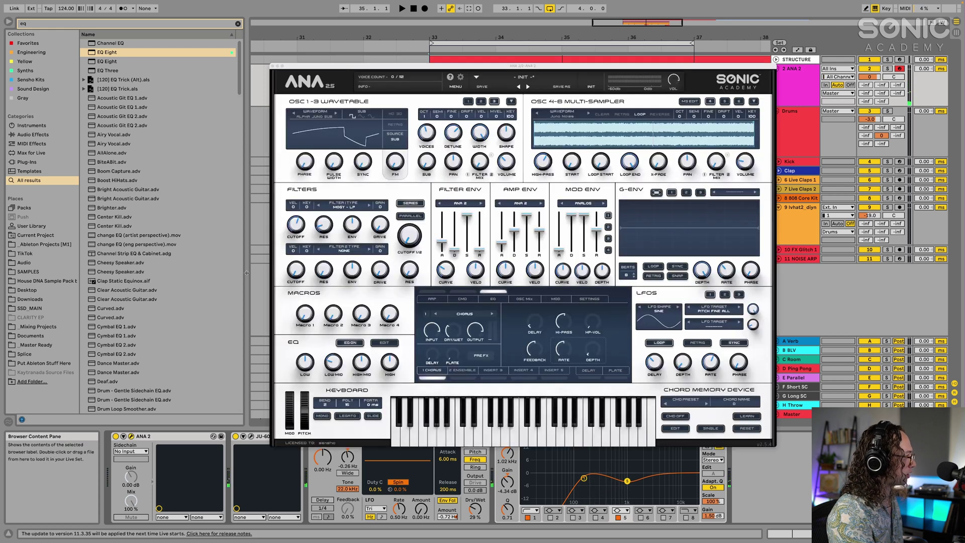
left_click(295, 230)
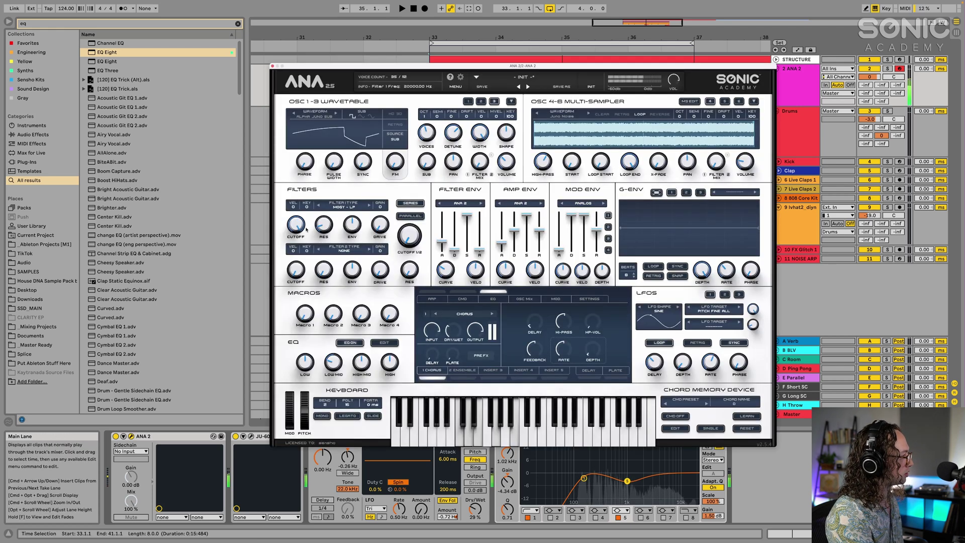
left_click(475, 509)
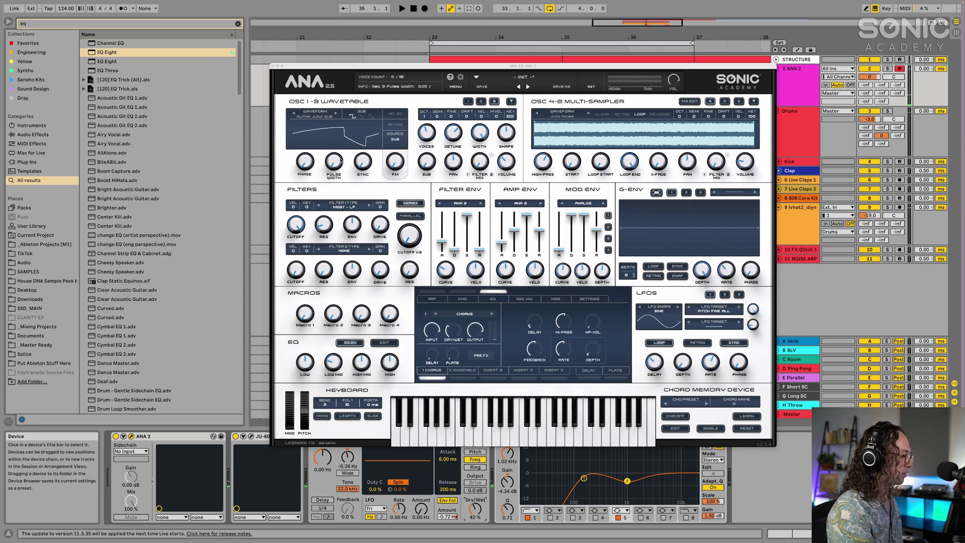
Hide and reopen the ANA 2 window, and move it slightly higher above the device chain
key("super+alt+p")
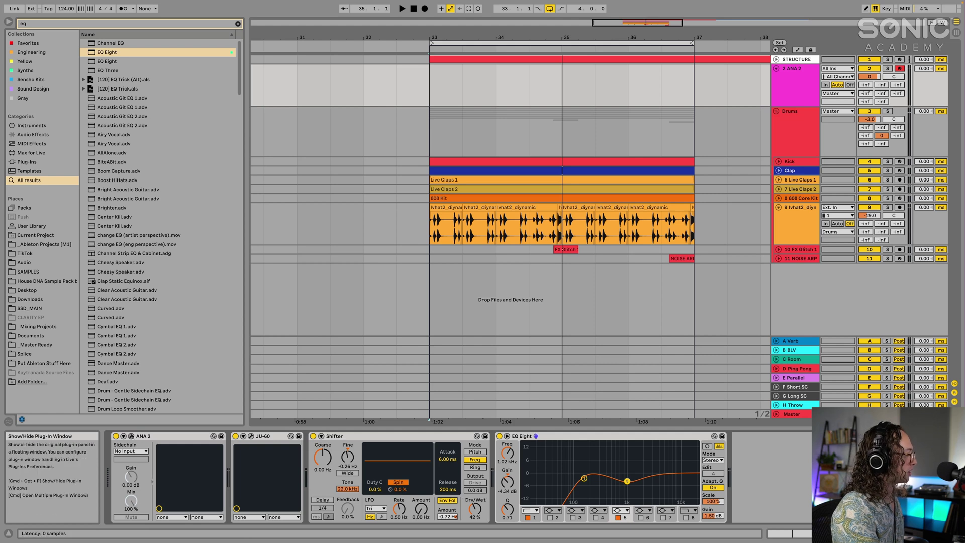
left_click(132, 435)
left_click_drag(534, 68, 536, 57)
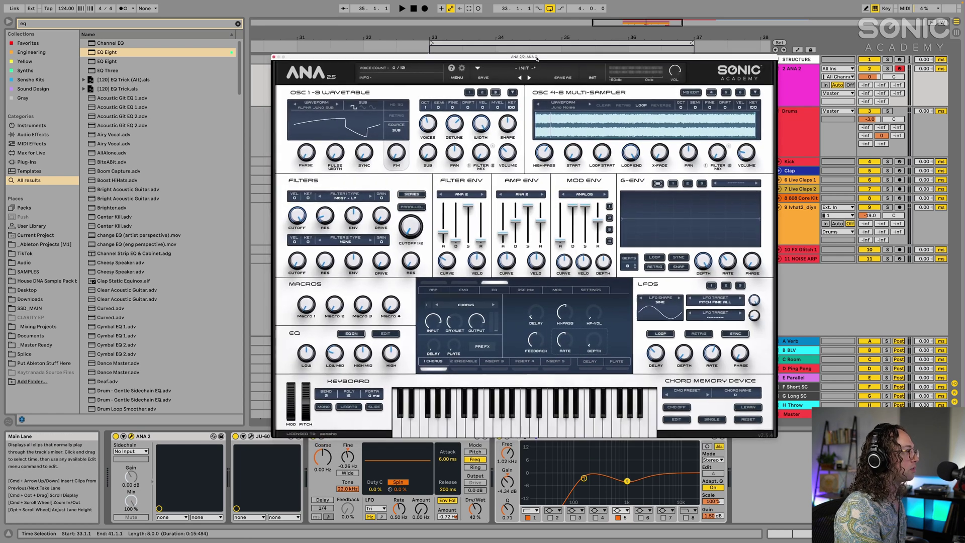